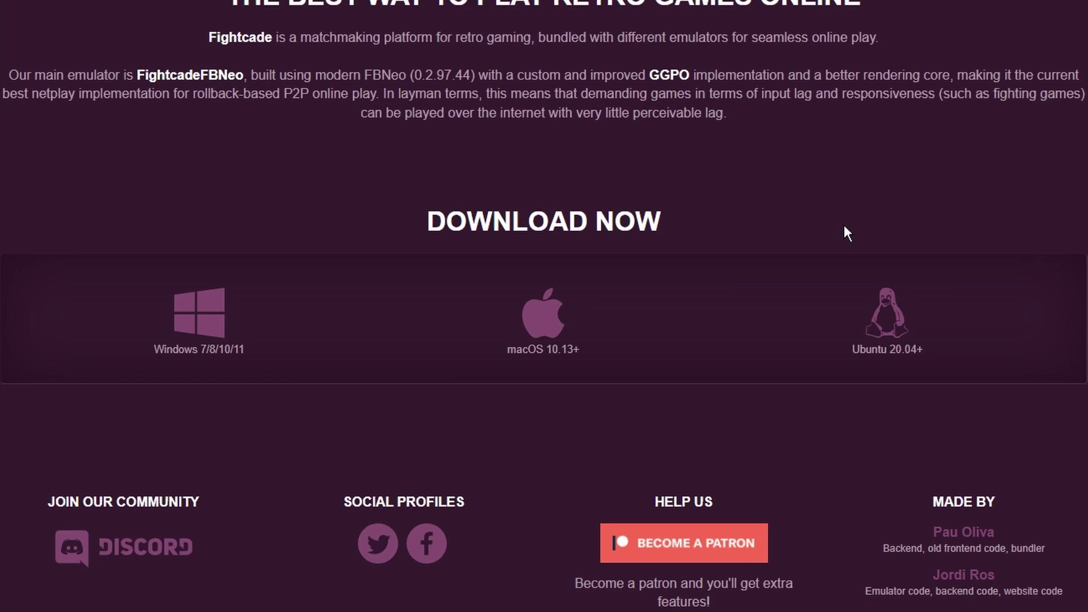
# - Download the Windows version of Fightcade and save the installer to the Desktop as Fightcade-win32-latest
pyautogui.click(197, 313)
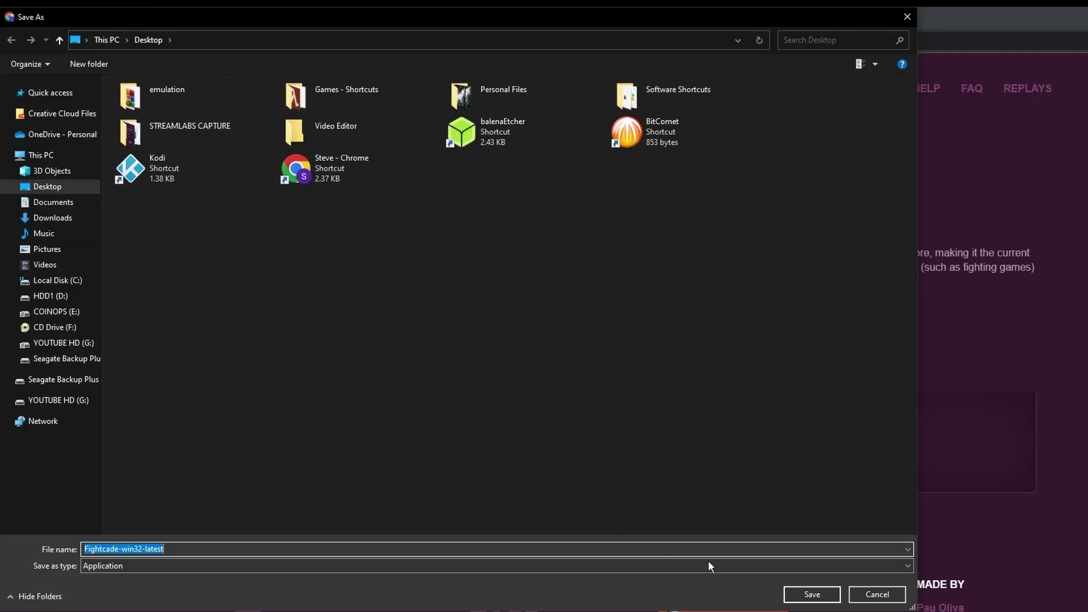
pyautogui.click(808, 595)
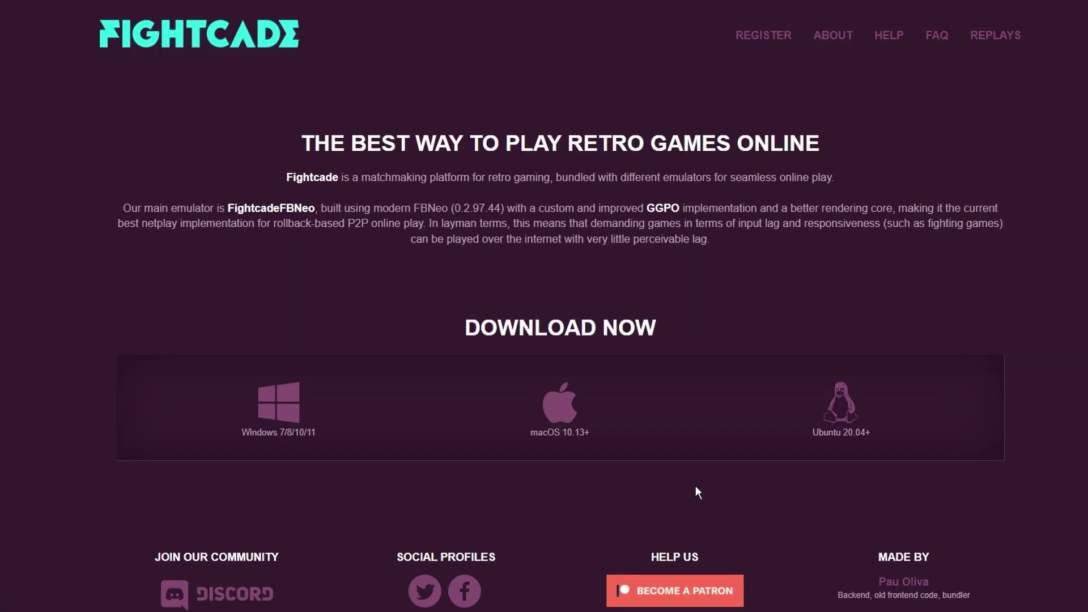
# - Register a Fightcade account with the username restalgia, entering and confirming the account password and filling in the e-mail address
pyautogui.click(764, 41)
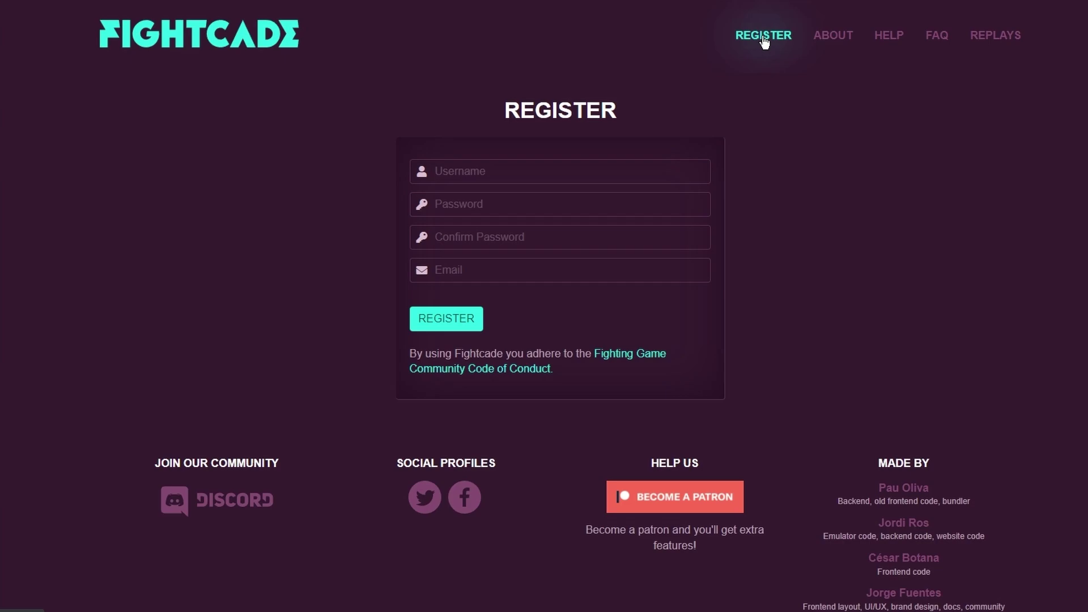
pyautogui.click(518, 171)
pyautogui.write('restalgia')
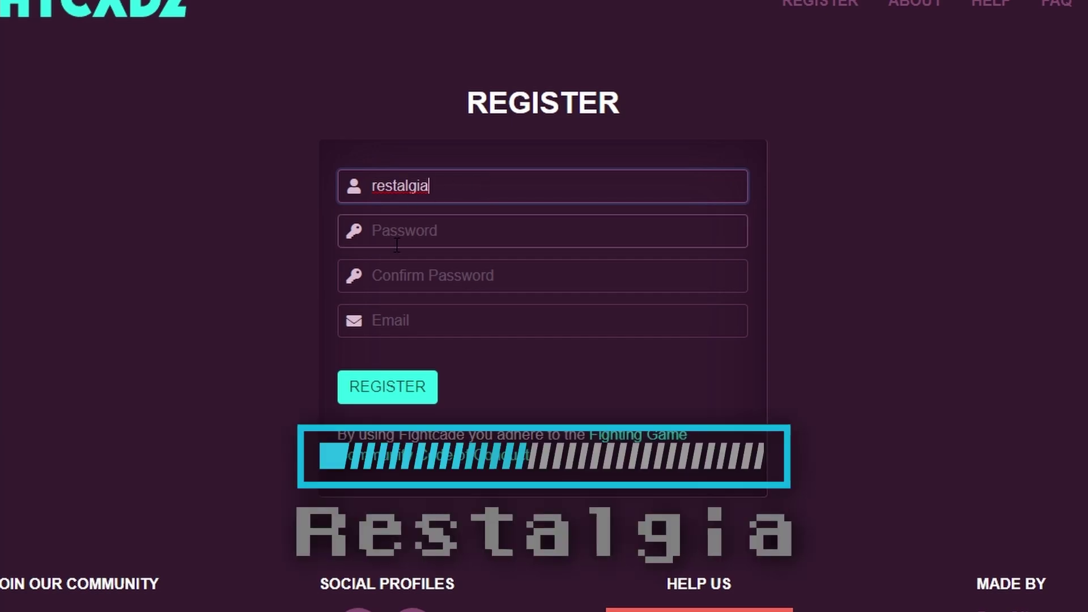
pyautogui.press('Tab')
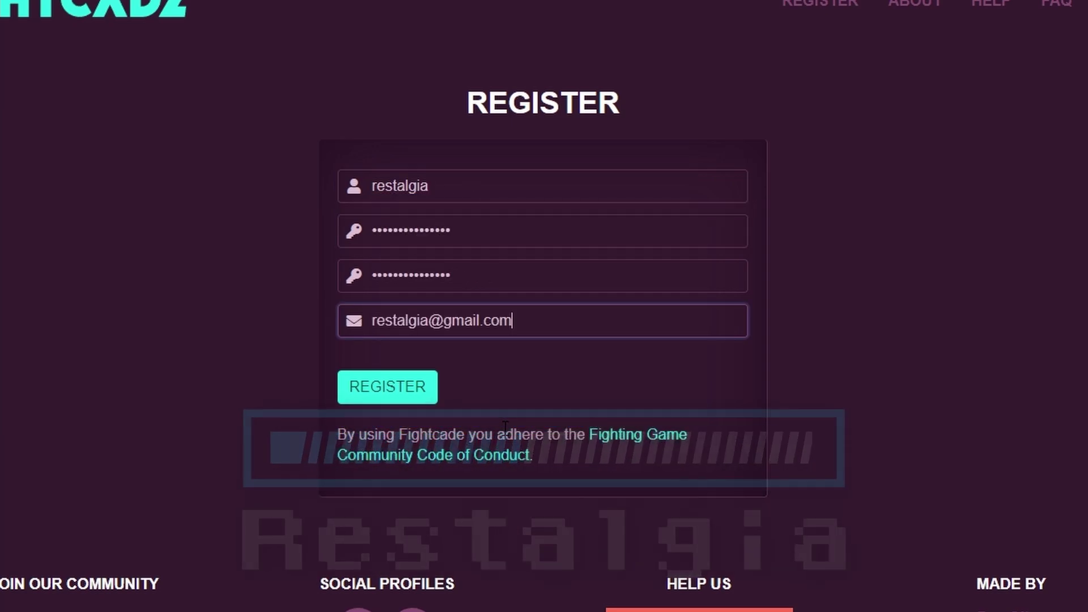
pyautogui.click(430, 400)
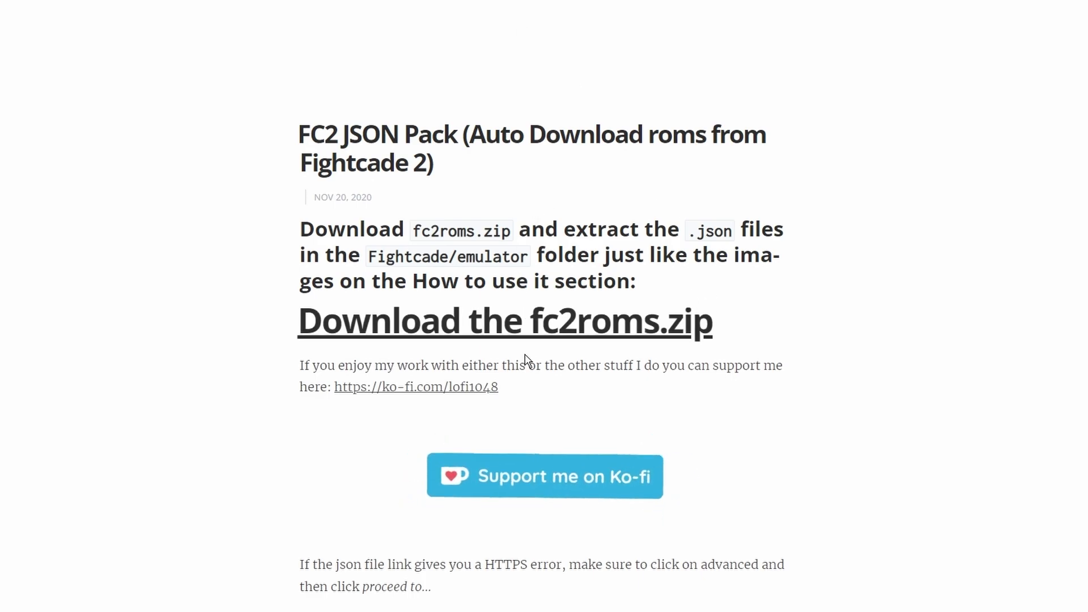
# - Download fc2roms.zip from the FC2 JSON Pack page and save it to the Desktop
pyautogui.click(595, 323)
pyautogui.click(774, 595)
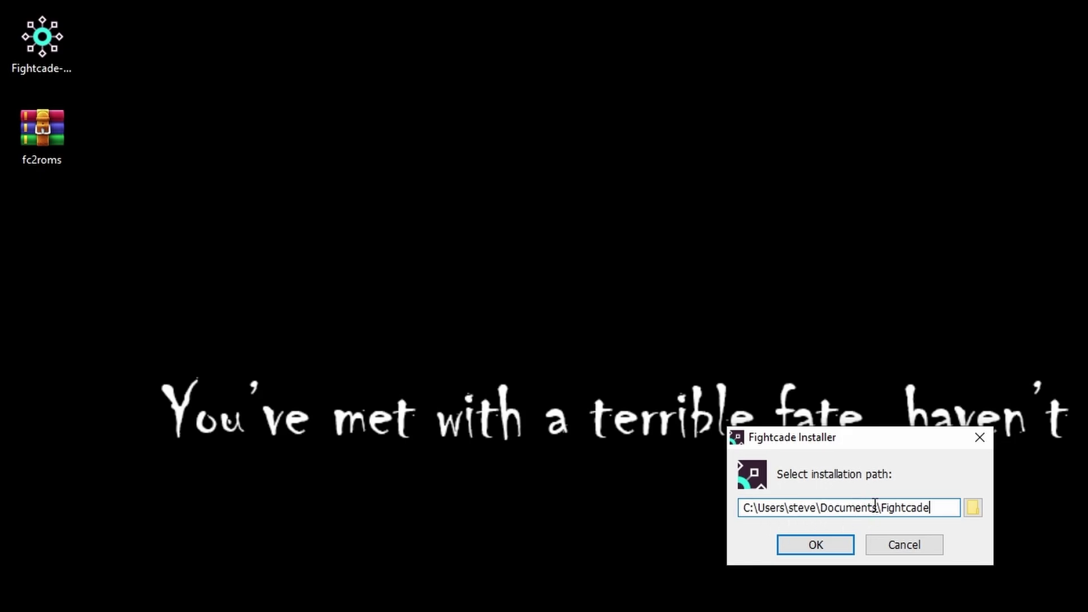
# - Install Fightcade to the Documents\Fightcade folder, accepting the DirectX license agreement and continuing through the DirectX setup
pyautogui.click(812, 548)
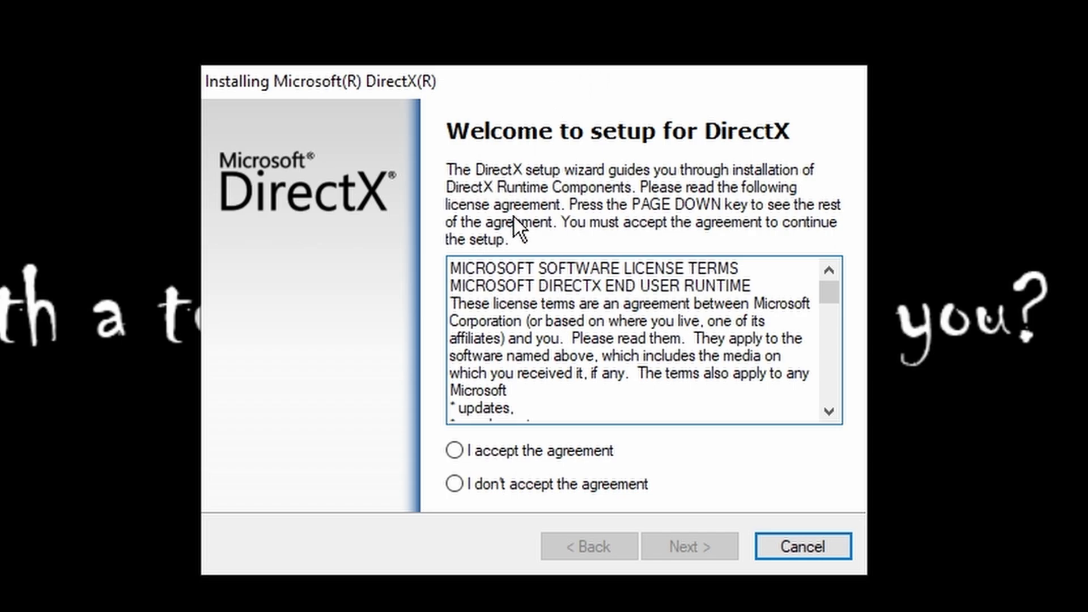
pyautogui.click(452, 449)
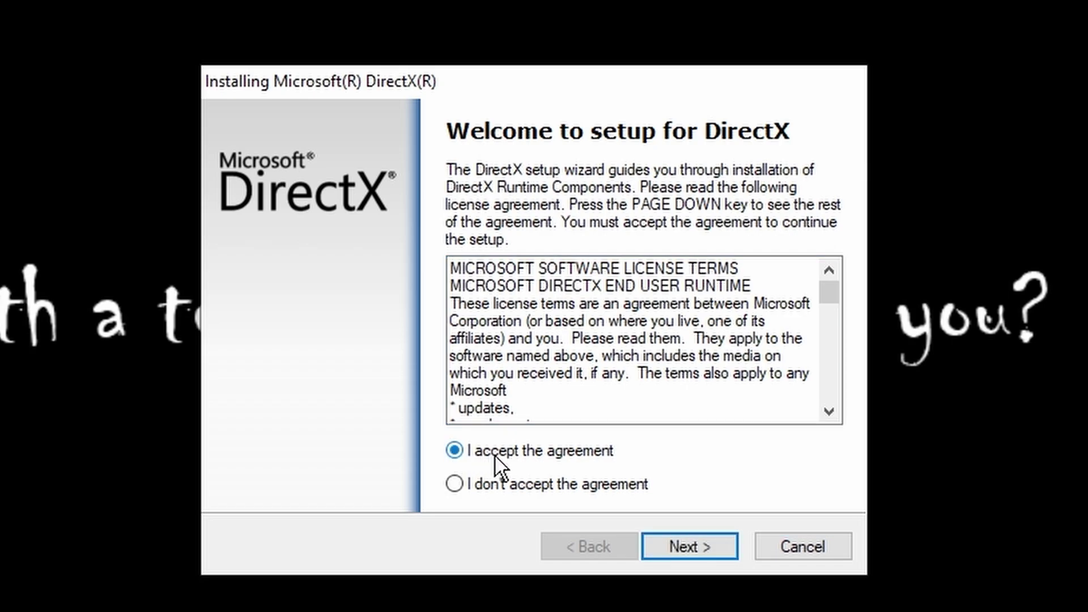
pyautogui.click(689, 543)
pyautogui.click(701, 543)
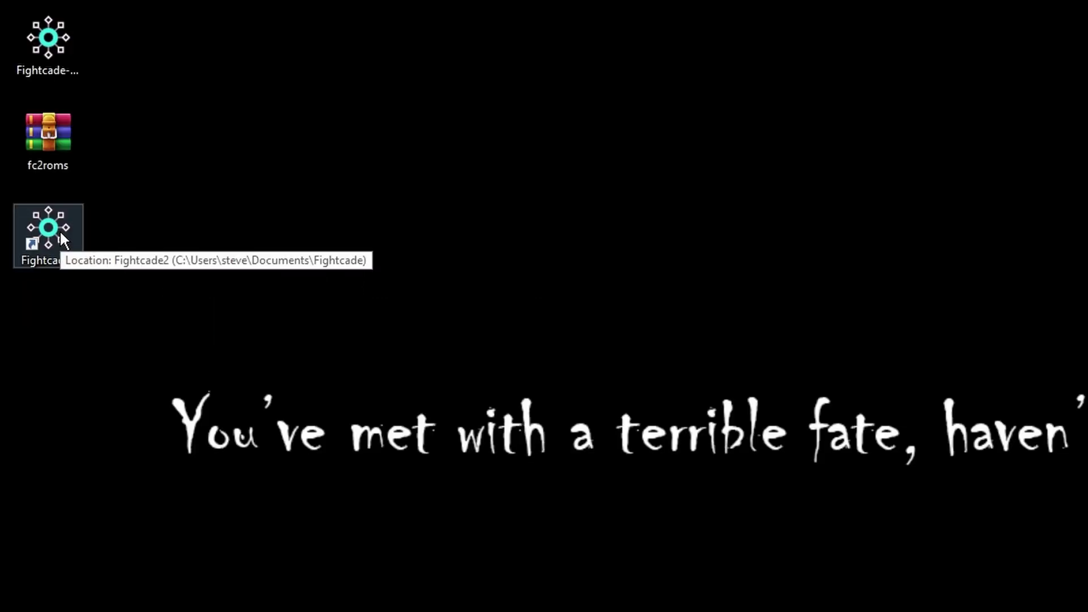
# - Extract the fc2roms archive into its own fc2roms folder on the desktop and open that folder to check its JSON files
pyautogui.rightClick(53, 131)
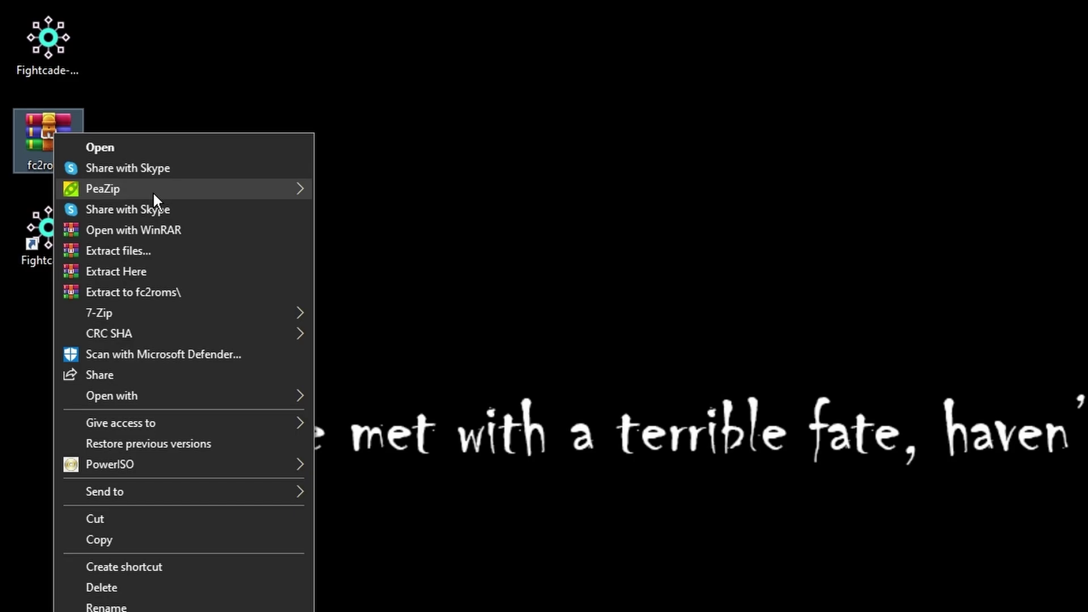
pyautogui.click(166, 292)
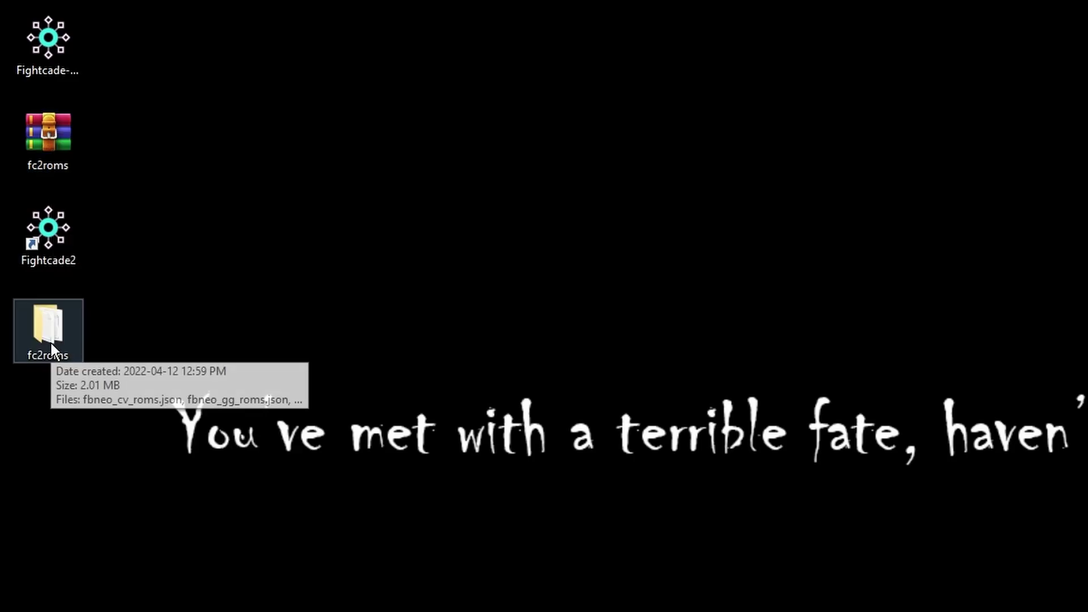
pyautogui.doubleClick(49, 328)
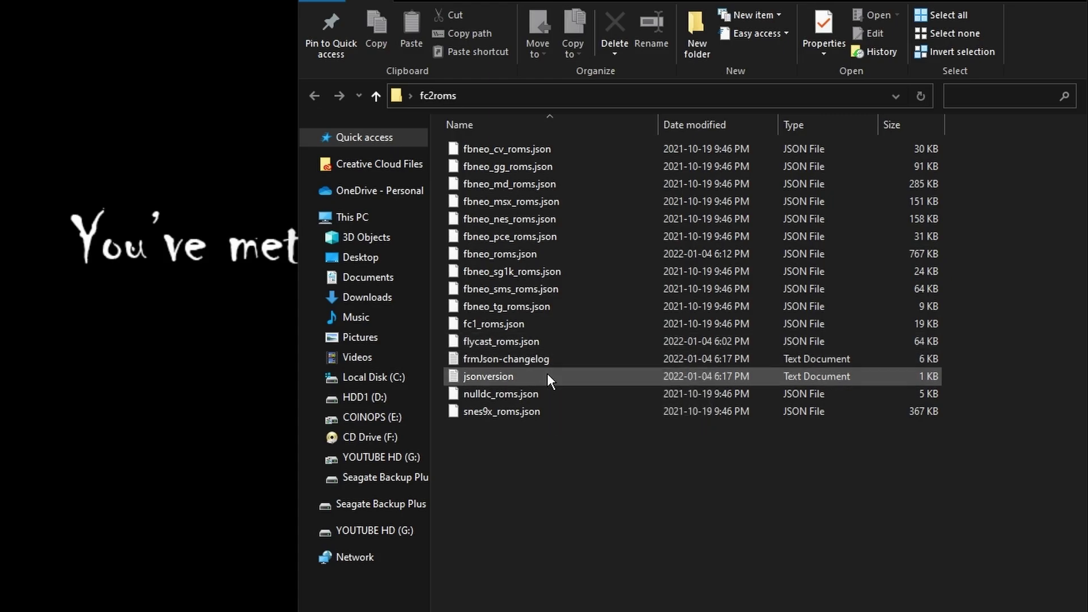
pyautogui.moveTo(549, 486); pyautogui.dragTo(483, 121)
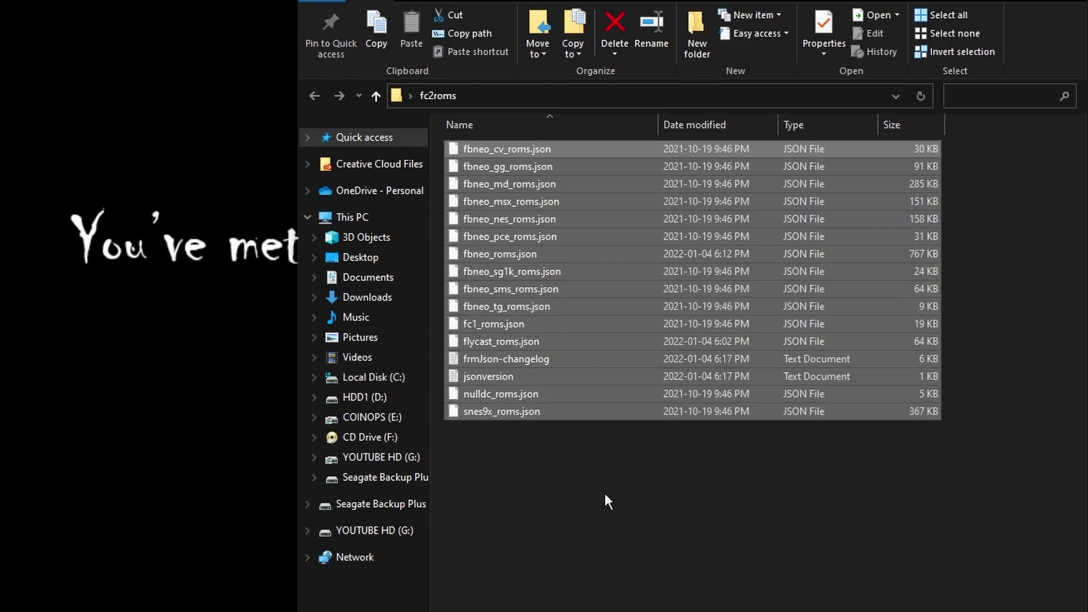
pyautogui.click(619, 499)
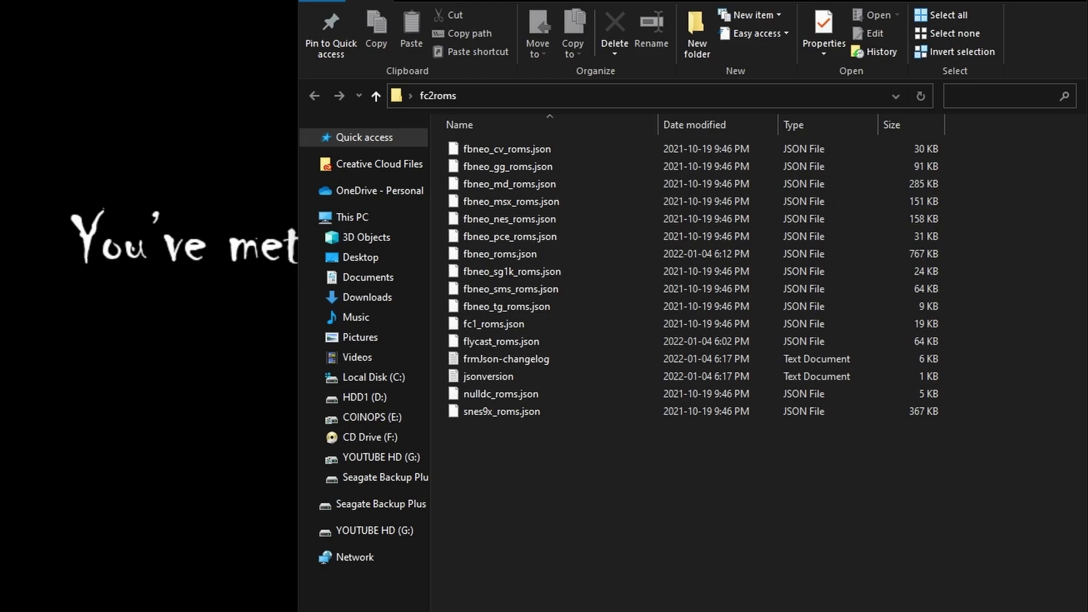
# - Open the file location of the Fightcade2 desktop shortcut
pyautogui.rightClick(47, 125)
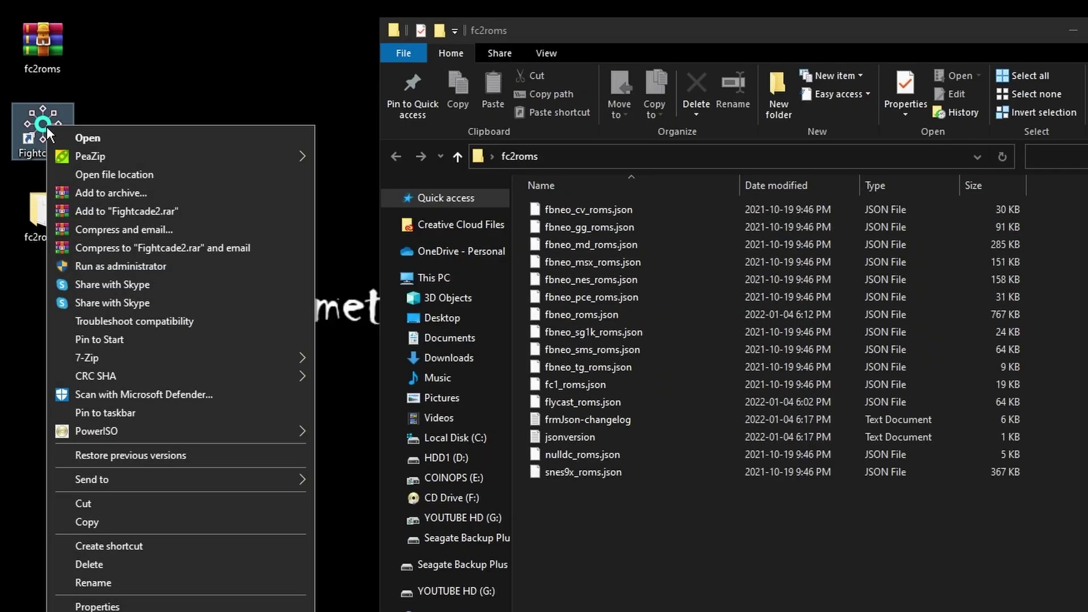
pyautogui.click(134, 176)
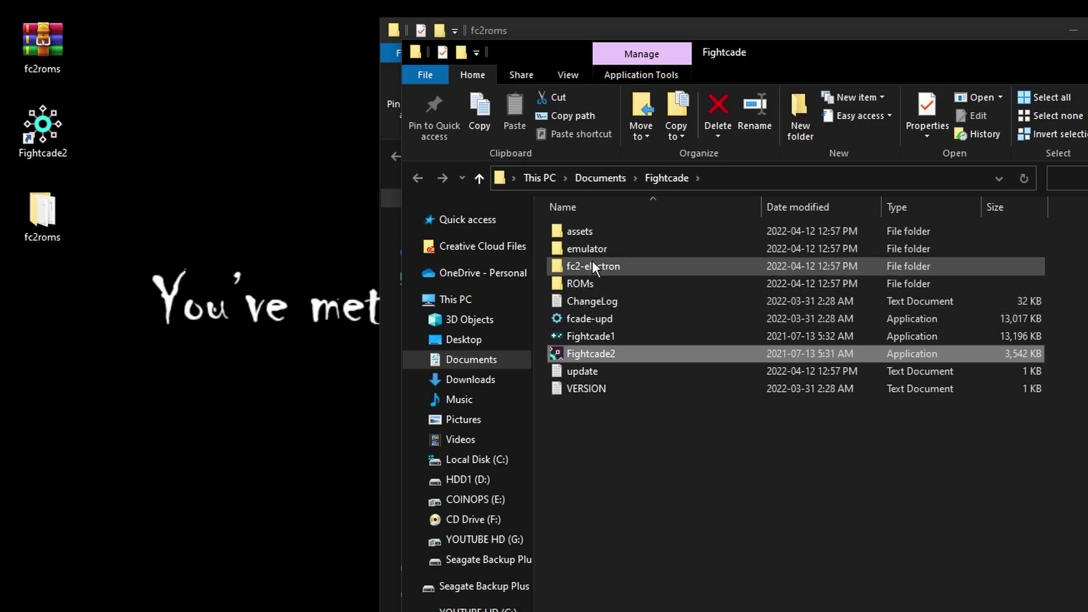
# - Look through the shortcuts in Fightcade's ROMs folder, inspect the SNES9x ROMs location, and return to the Fightcade folder
pyautogui.doubleClick(582, 287)
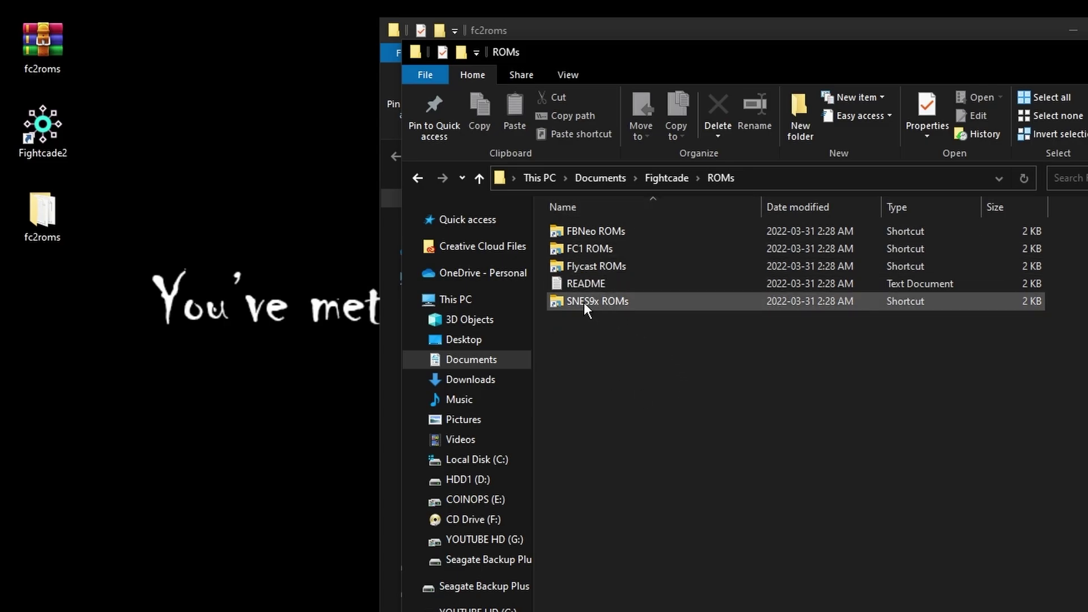
pyautogui.click(616, 269)
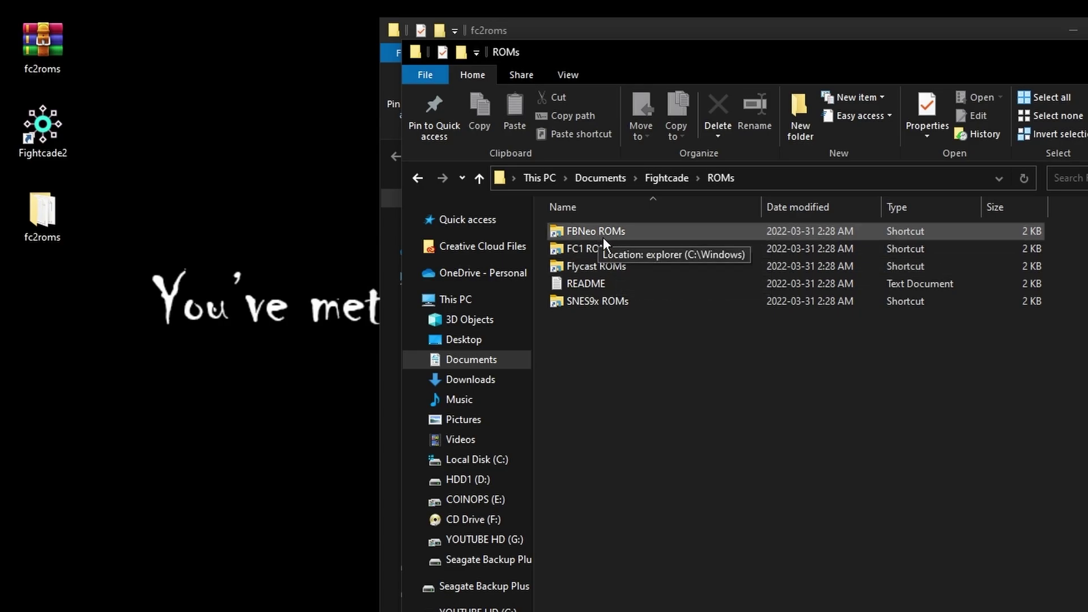
pyautogui.click(602, 247)
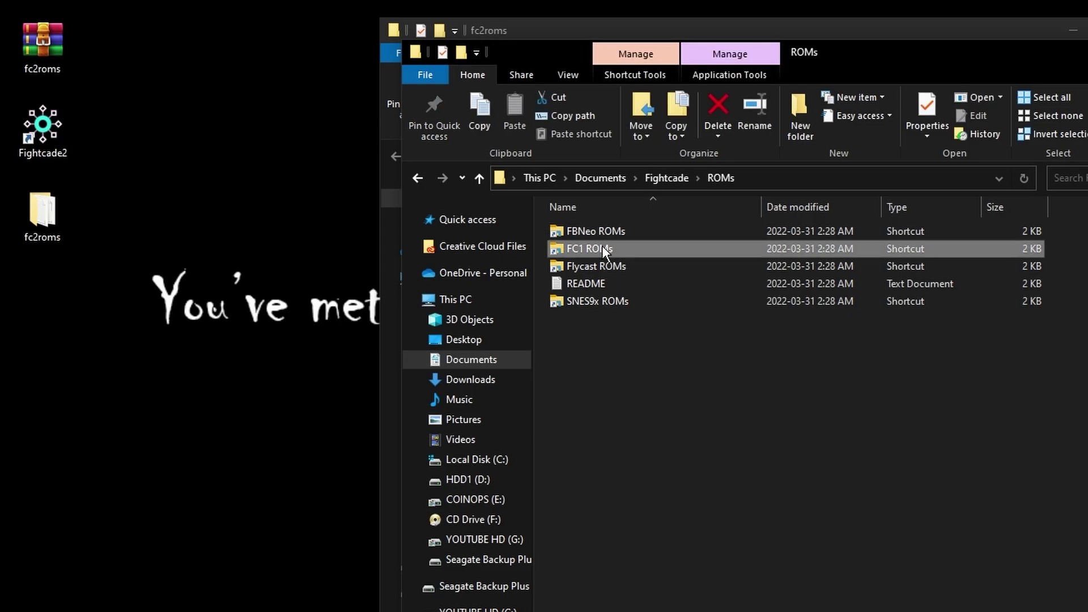
pyautogui.doubleClick(590, 300)
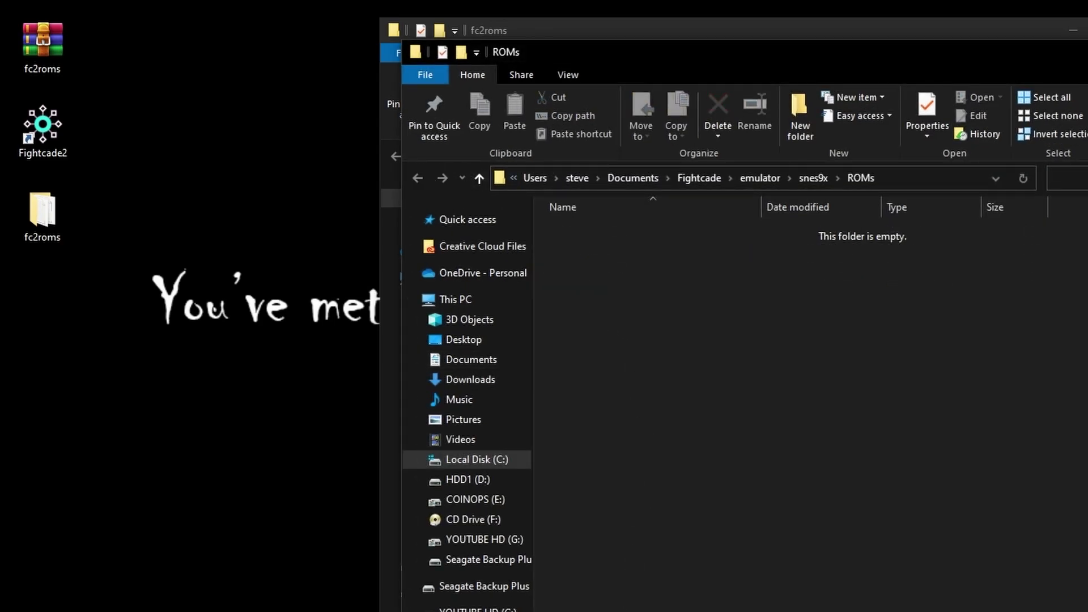
pyautogui.click(417, 177)
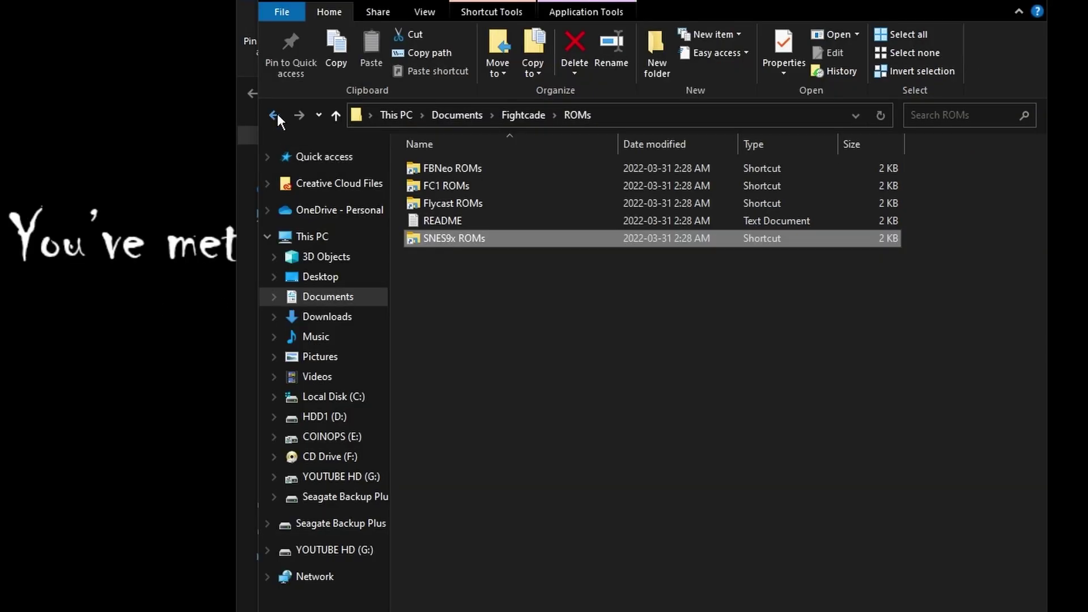
pyautogui.click(418, 177)
# - Copy all the files from the extracted fc2roms folder into Fightcade's emulator folder
pyautogui.click(488, 379)
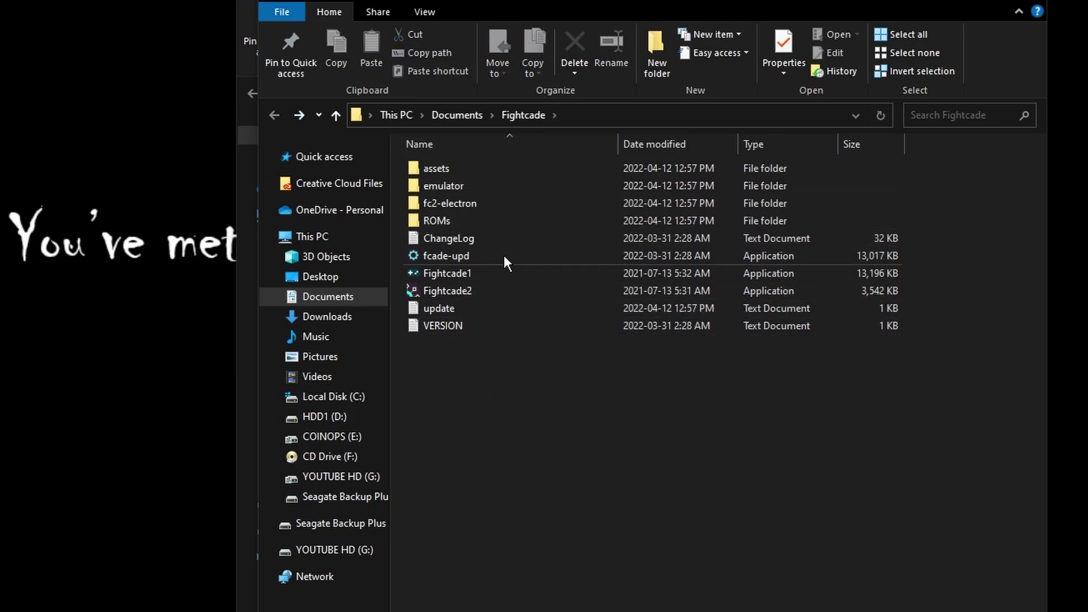
pyautogui.doubleClick(466, 185)
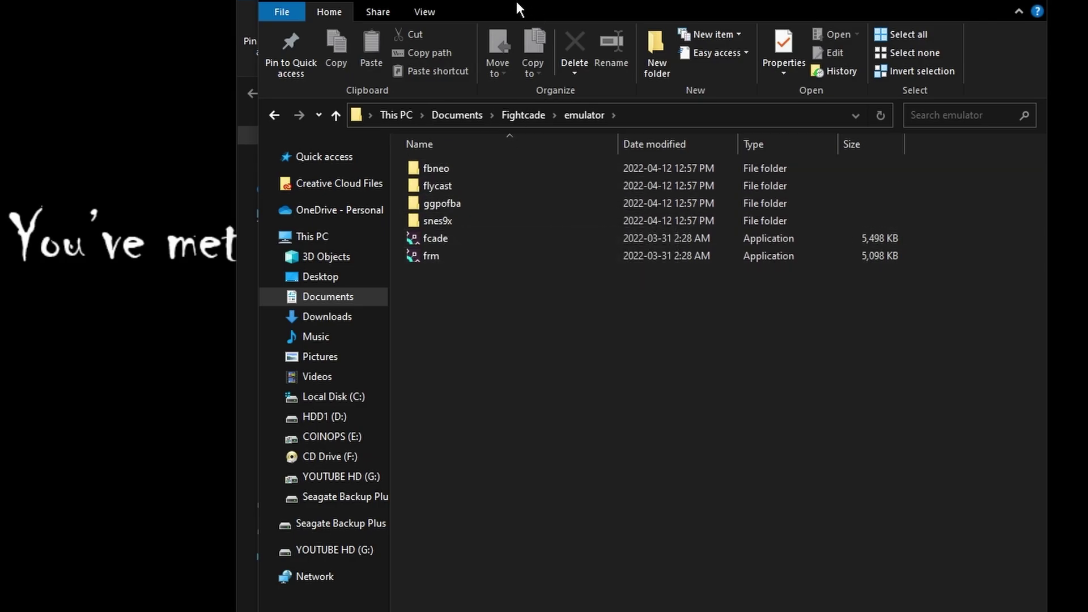
pyautogui.moveTo(512, 2); pyautogui.dragTo(702, 25)
pyautogui.click(440, 315)
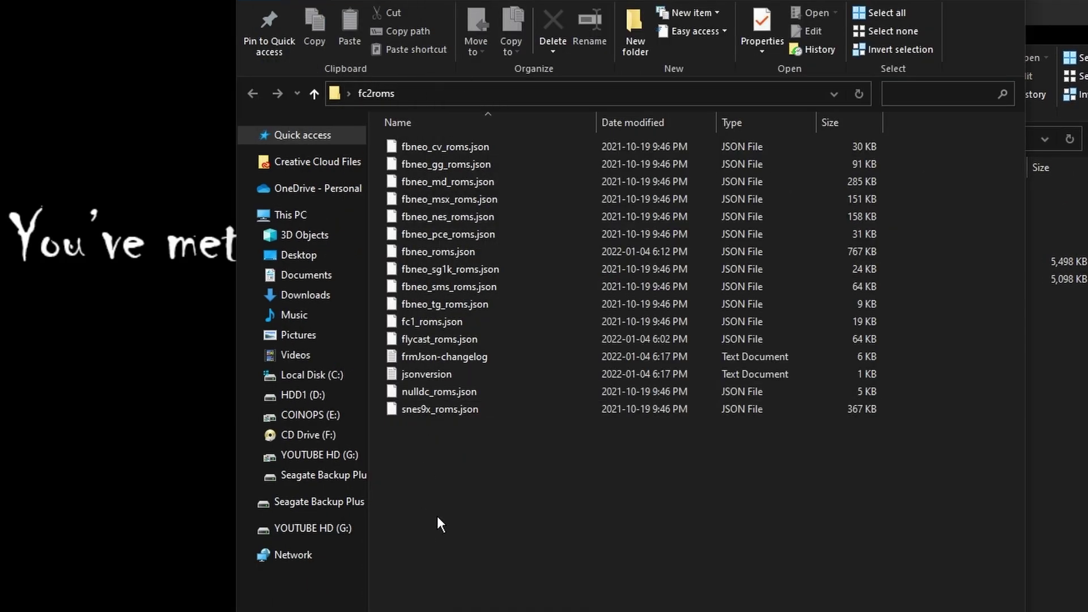
pyautogui.moveTo(437, 516); pyautogui.dragTo(406, 119)
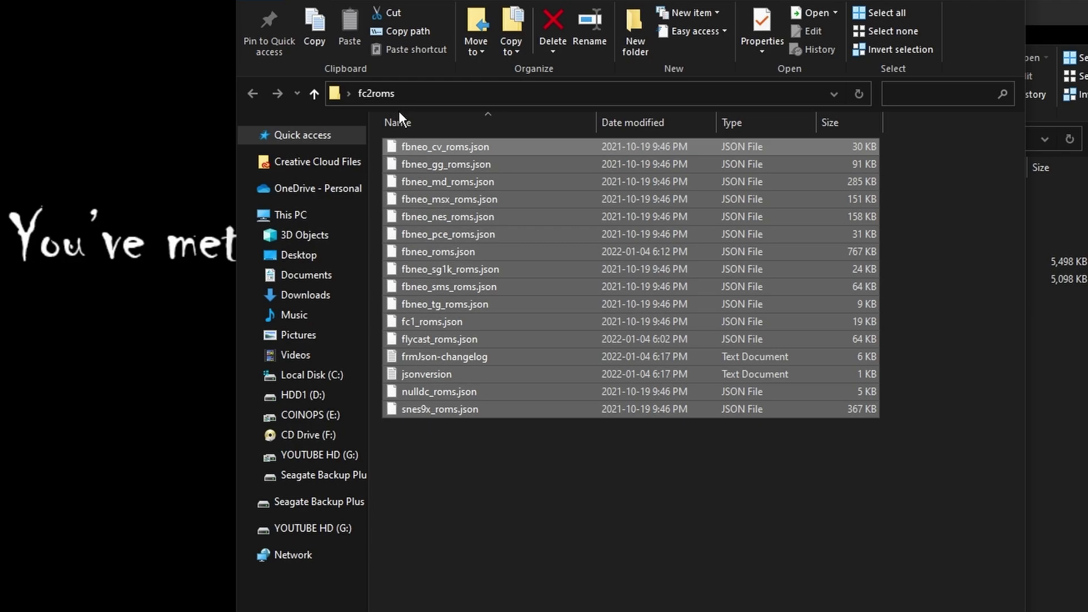
pyautogui.hotkey('ctrl', 'c')
pyautogui.hotkey('alt', 'Tab')
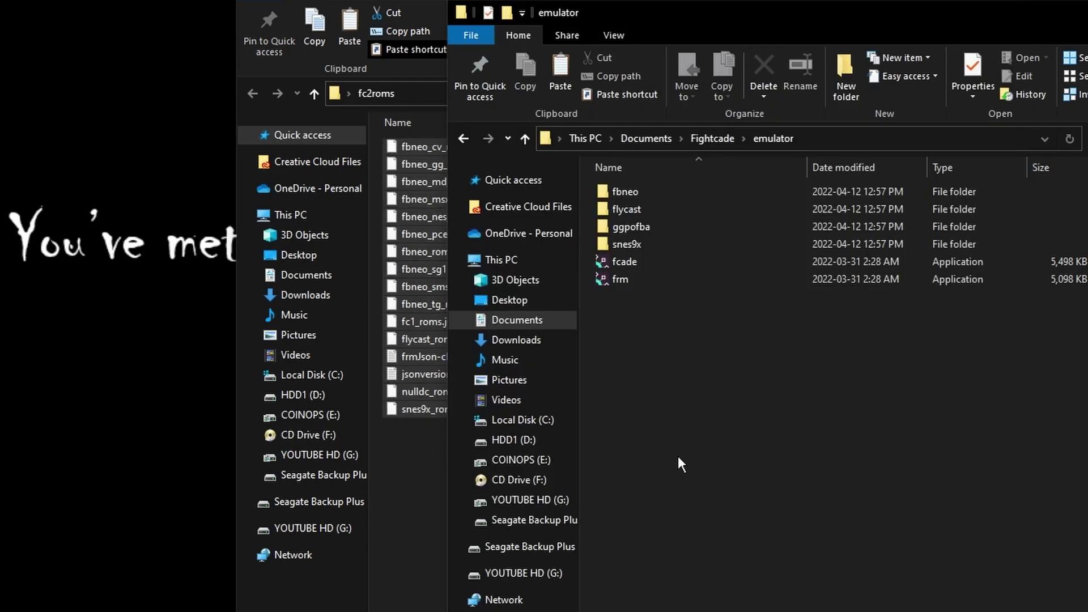
pyautogui.hotkey('ctrl', 'v')
pyautogui.click(717, 581)
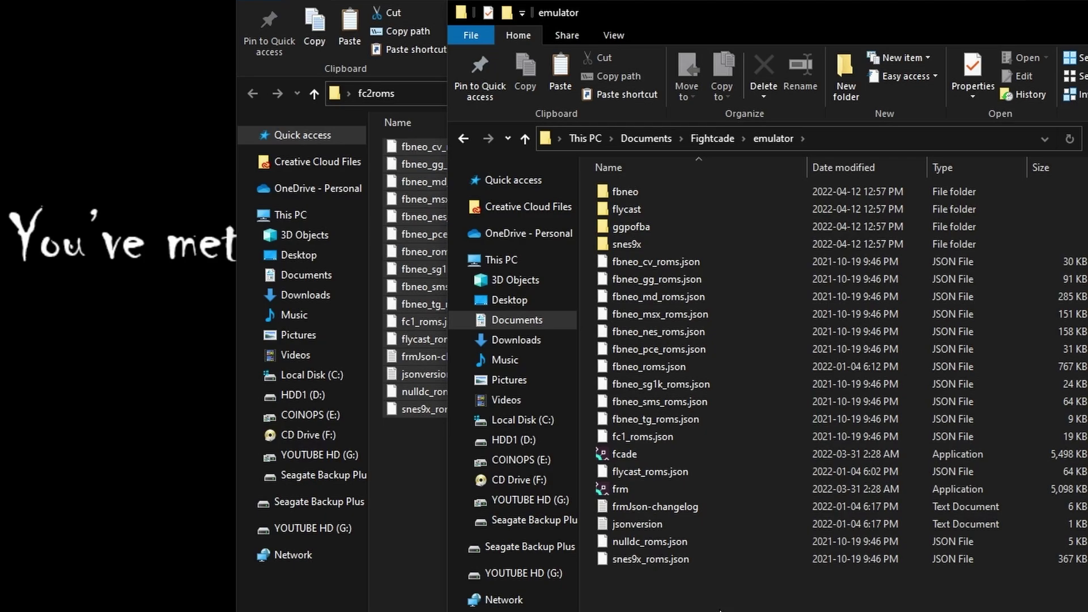
# - Launch Fightcade2 from the desktop and log in with the account's username and password
pyautogui.press('super+d')
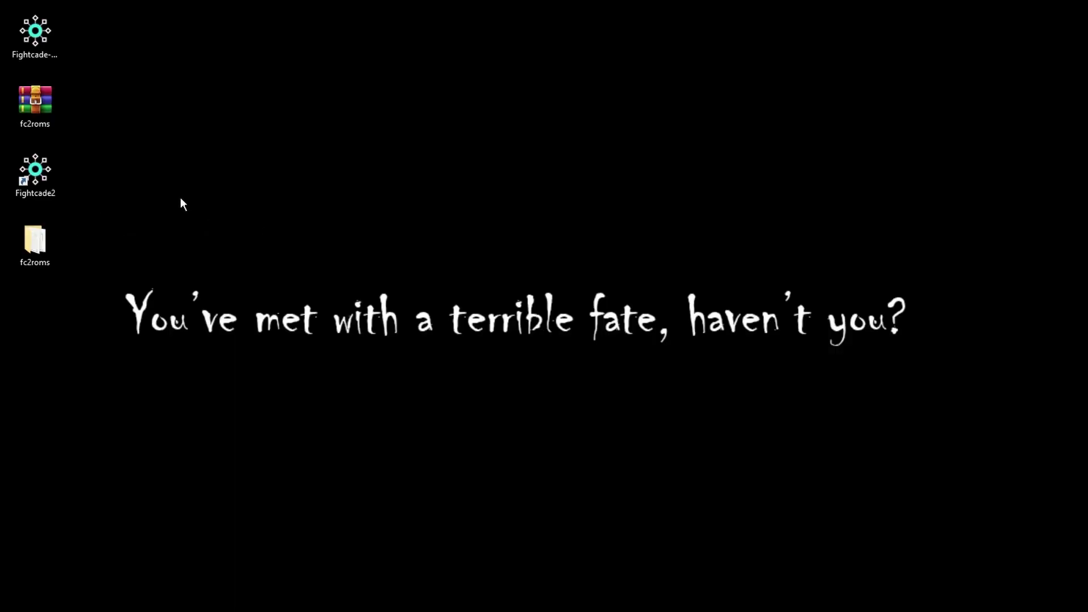
pyautogui.doubleClick(43, 171)
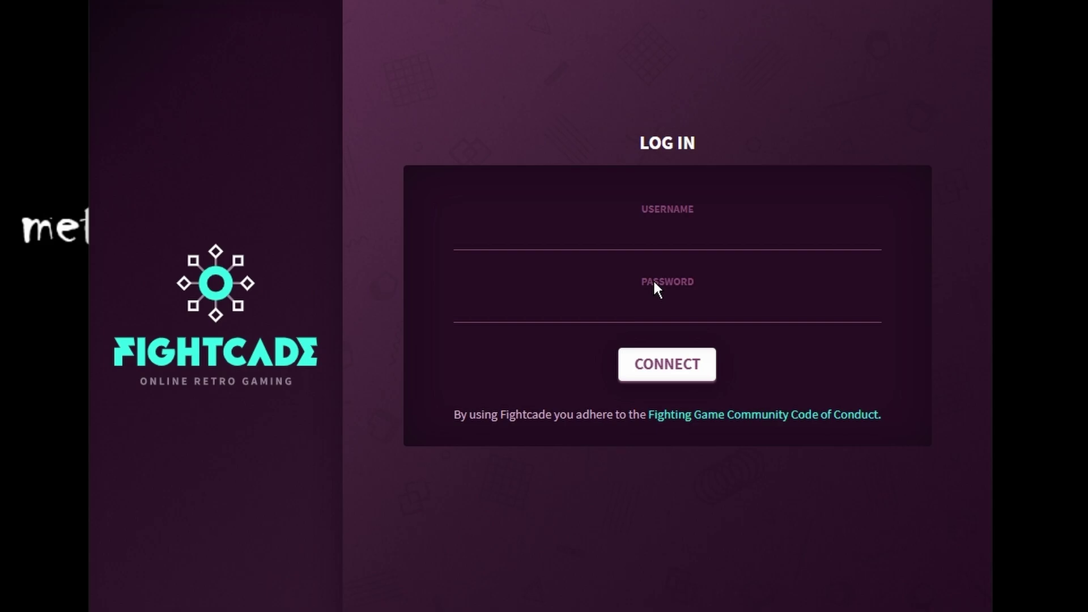
pyautogui.click(676, 227)
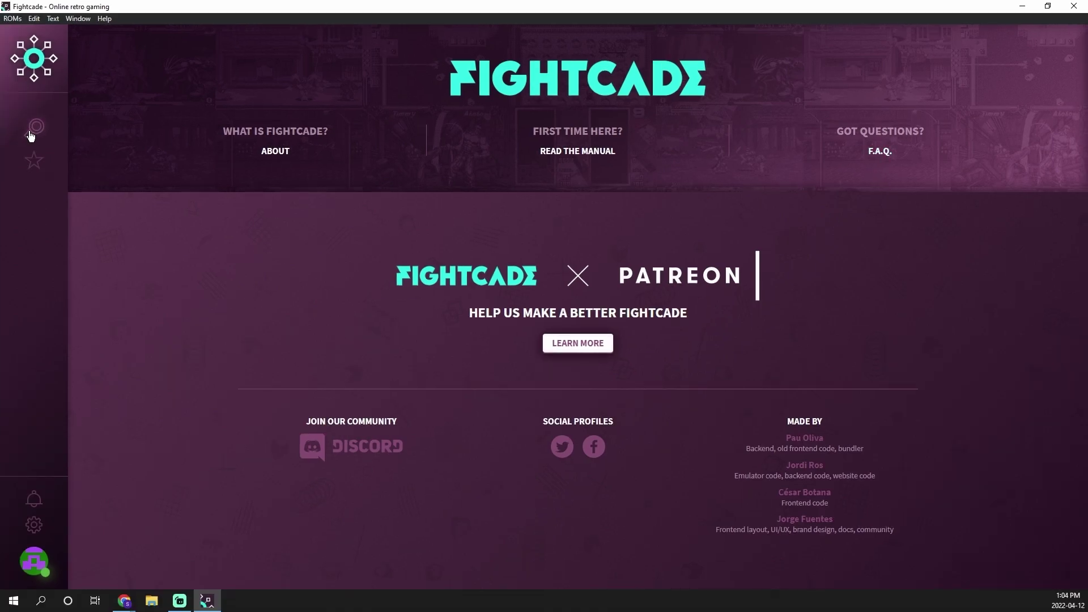
# - Open Fightcade's game search and browse the All Games list through to its second page
pyautogui.click(31, 133)
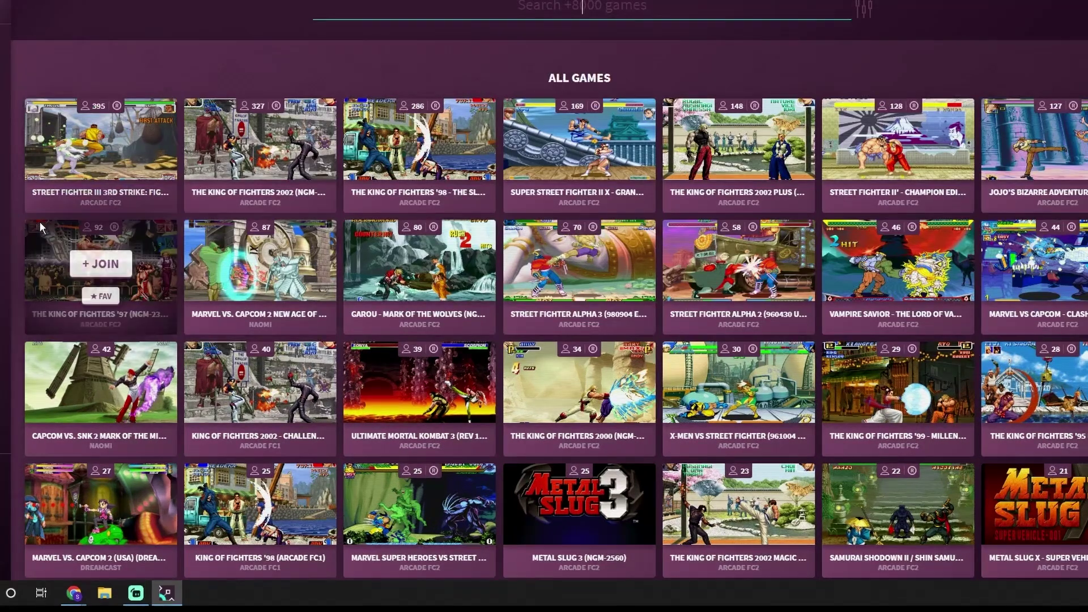
pyautogui.moveTo(124, 242)
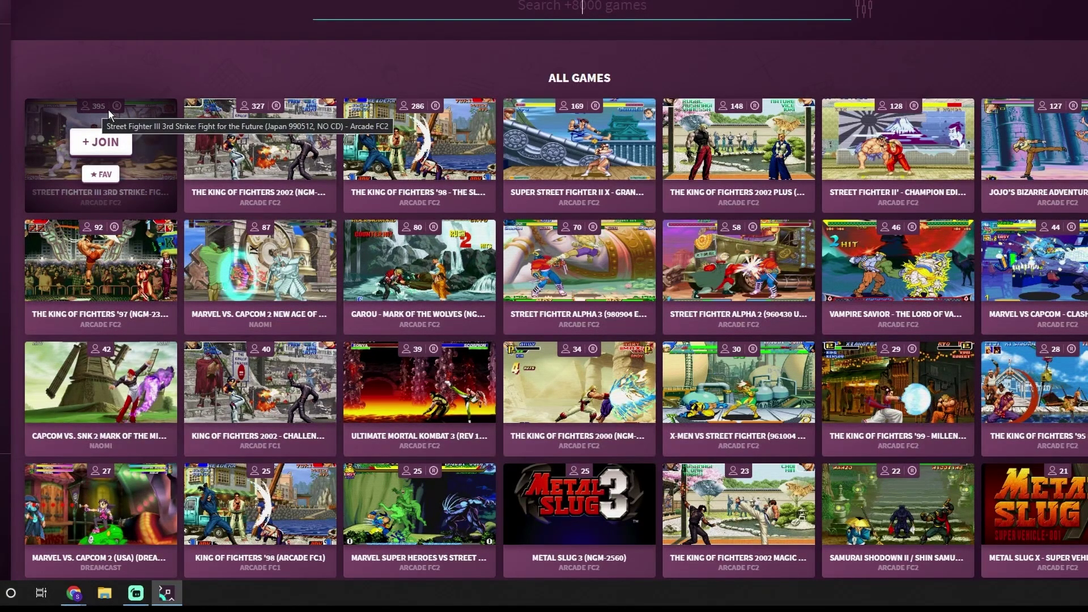
pyautogui.scroll(-10, 358, 253)
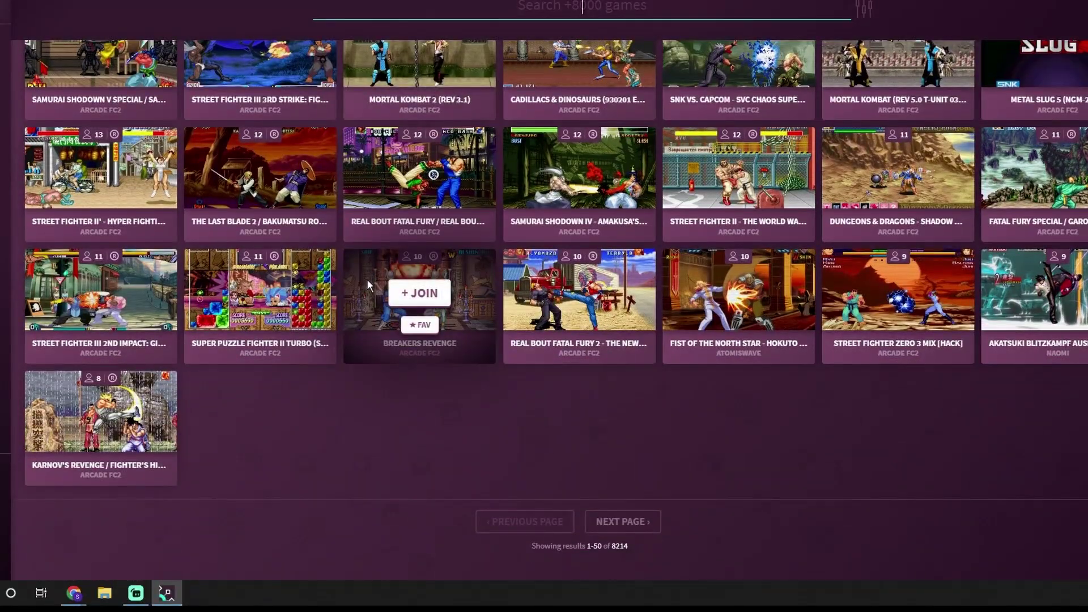
pyautogui.click(629, 520)
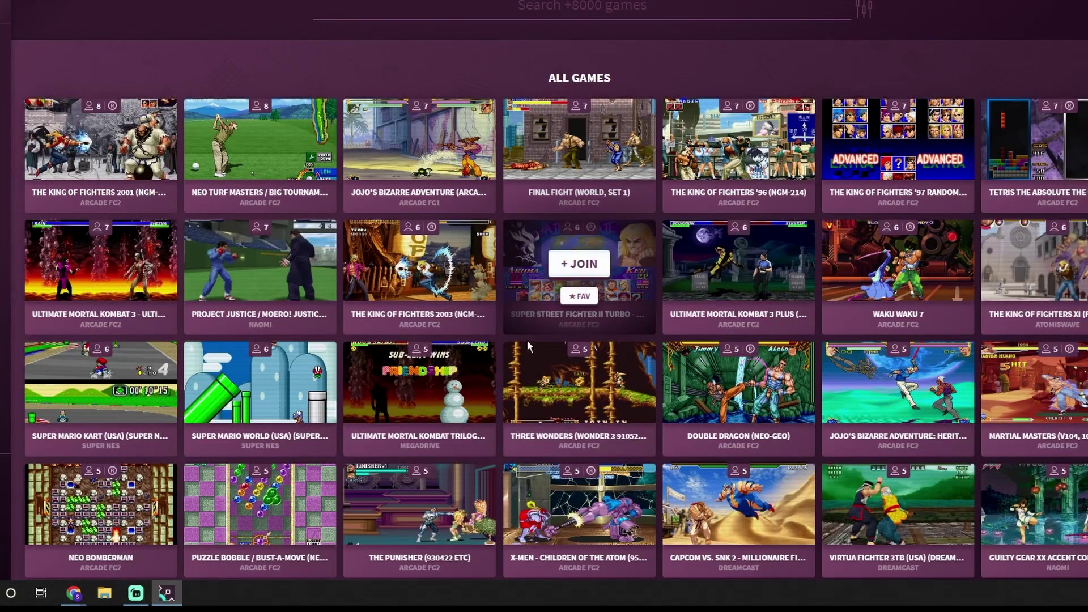
# - Look over the All Games list and search the game channels for "turtles"
pyautogui.scroll(-10, 591, 307)
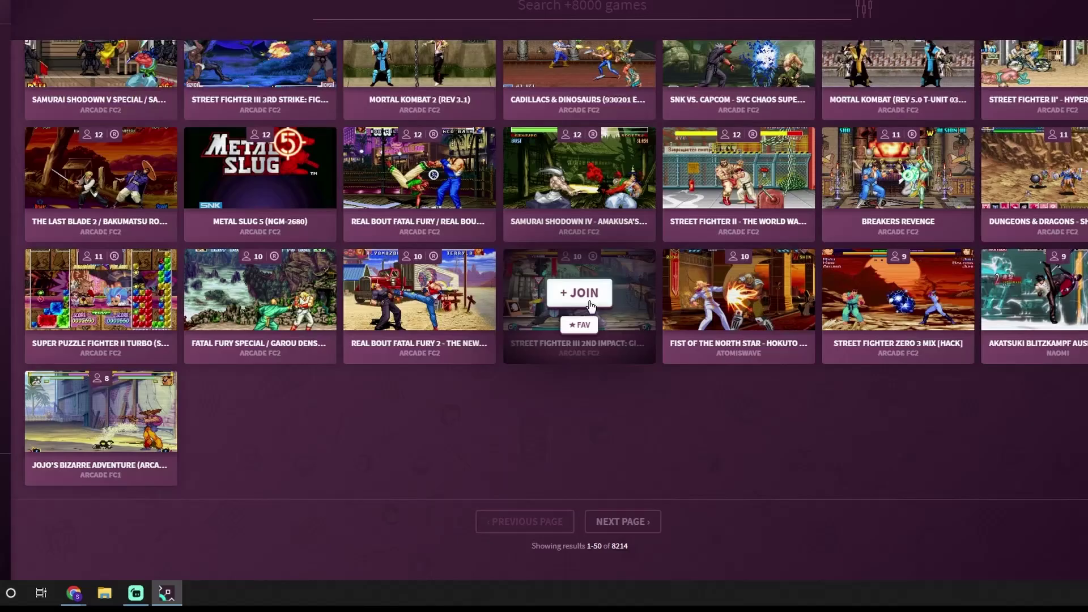
pyautogui.scroll(15, 523, 384)
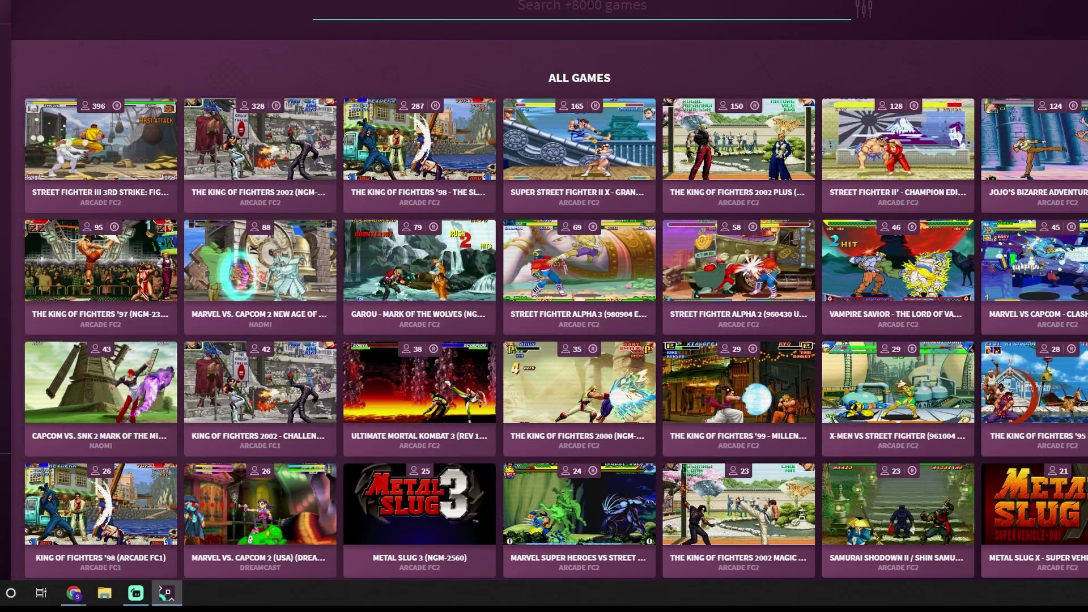
pyautogui.click(590, 4)
pyautogui.write('turtle')
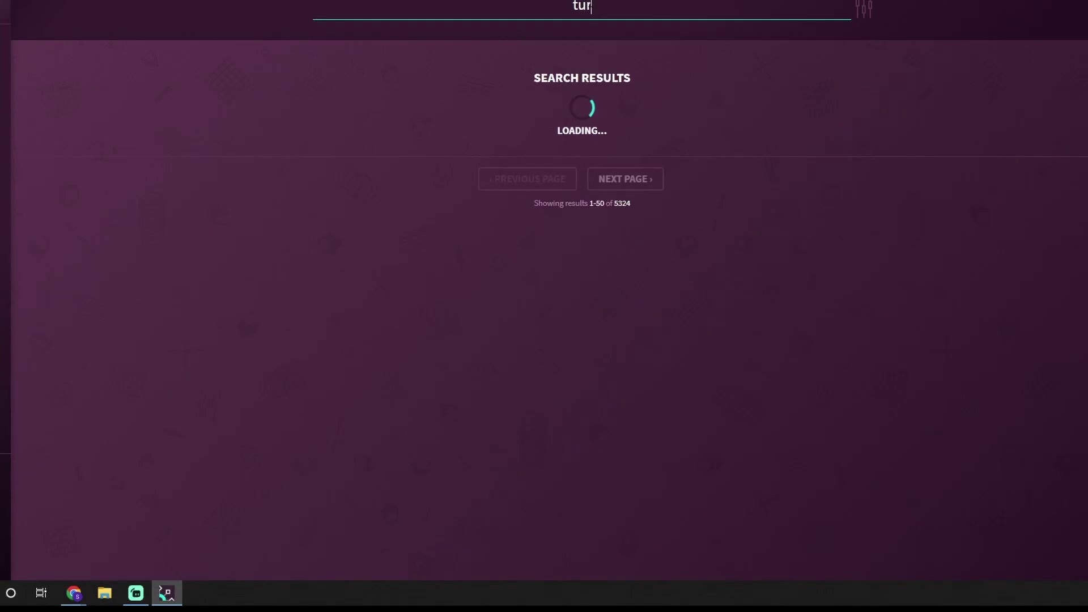
pyautogui.write('s')
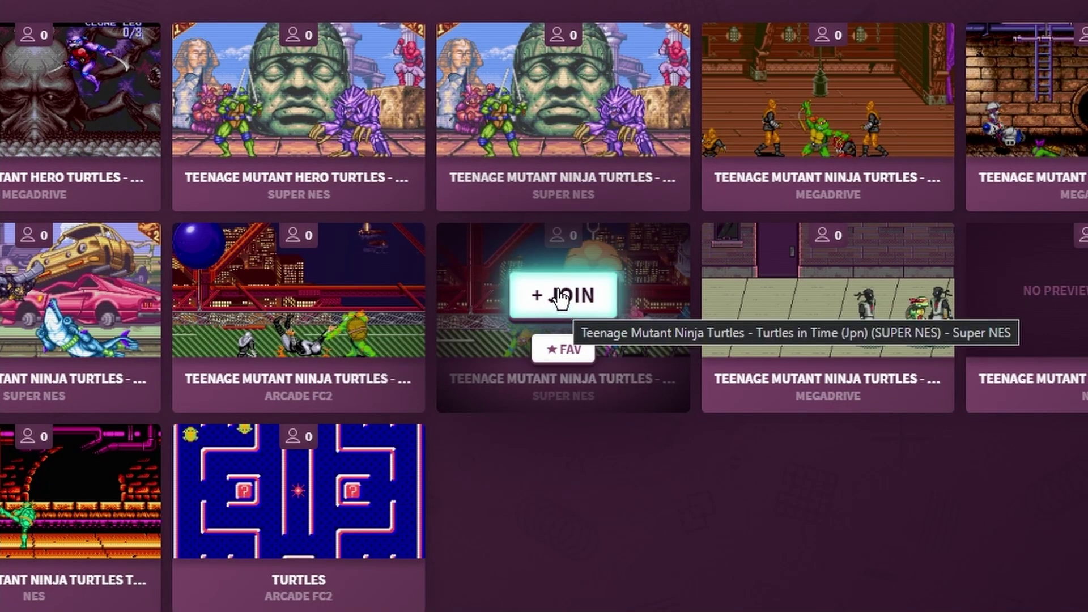
# - Join the Super NES channel for Teenage Mutant Ninja Turtles - Turtles in Time (Jpn) and launch its test game
pyautogui.click(561, 303)
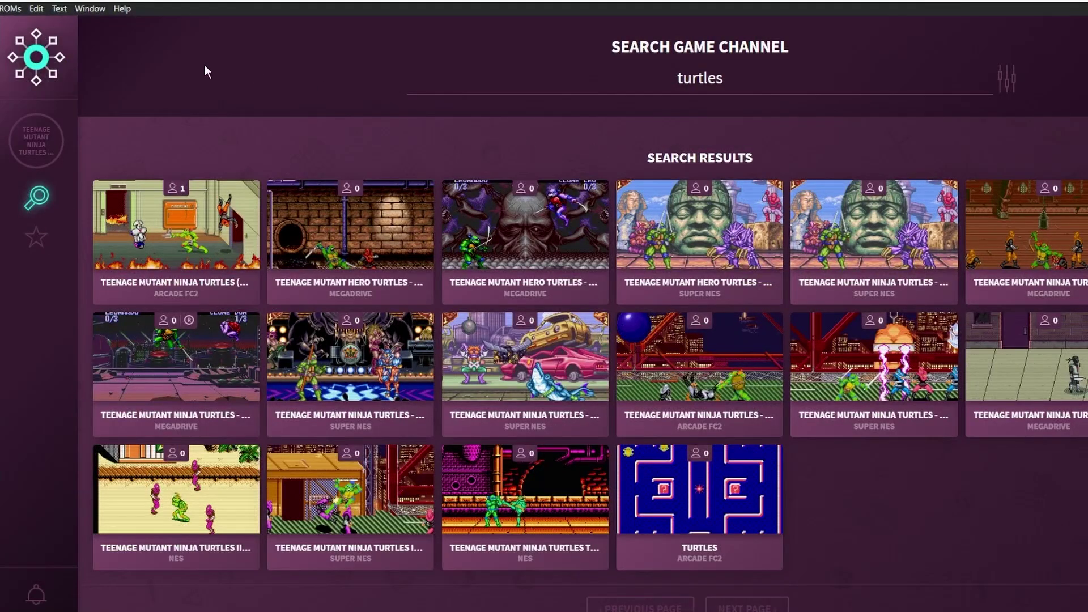
pyautogui.click(36, 149)
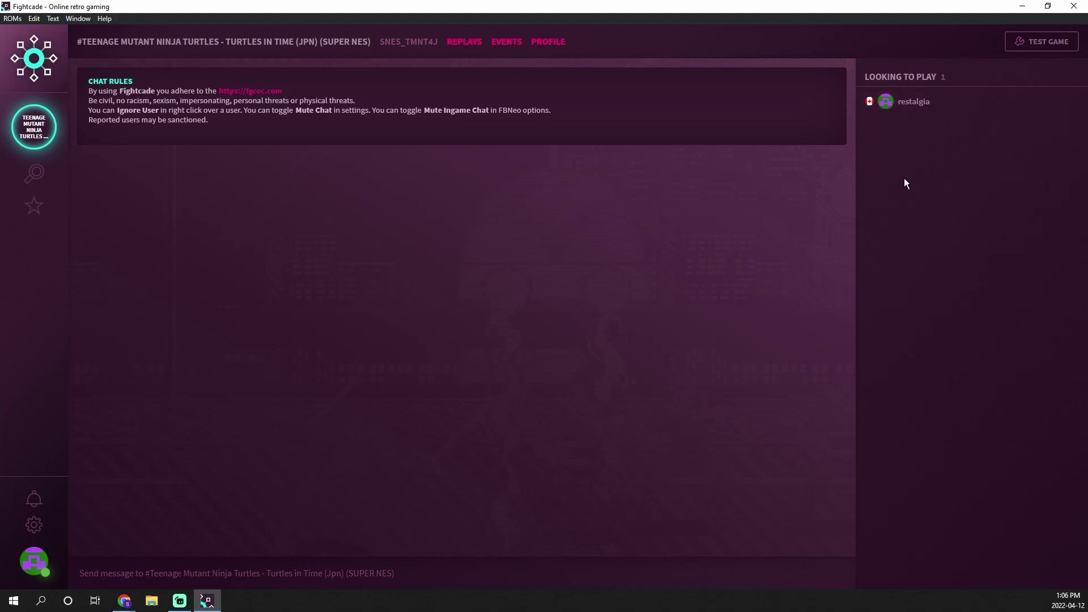
pyautogui.click(1041, 44)
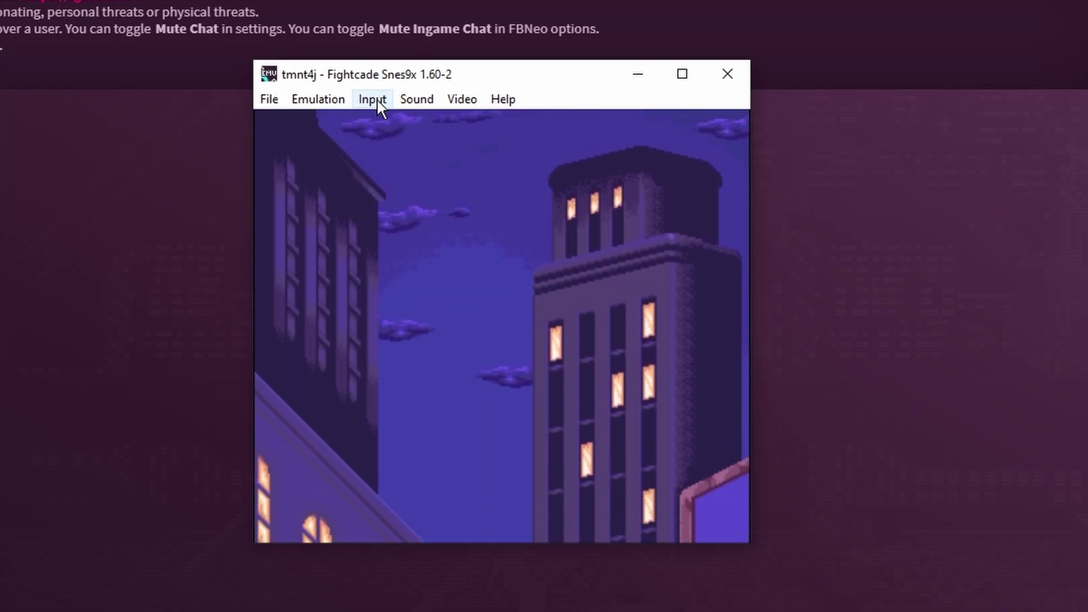
# - Review the Joypad #1 input configuration of the test game, then close the game and return to the game search
pyautogui.click(373, 99)
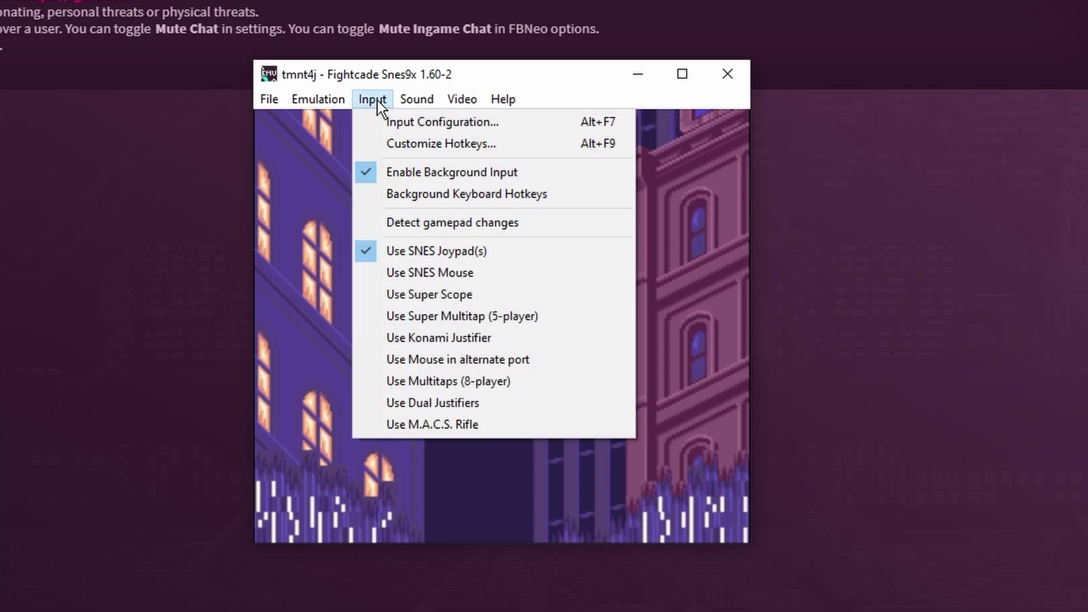
pyautogui.click(410, 125)
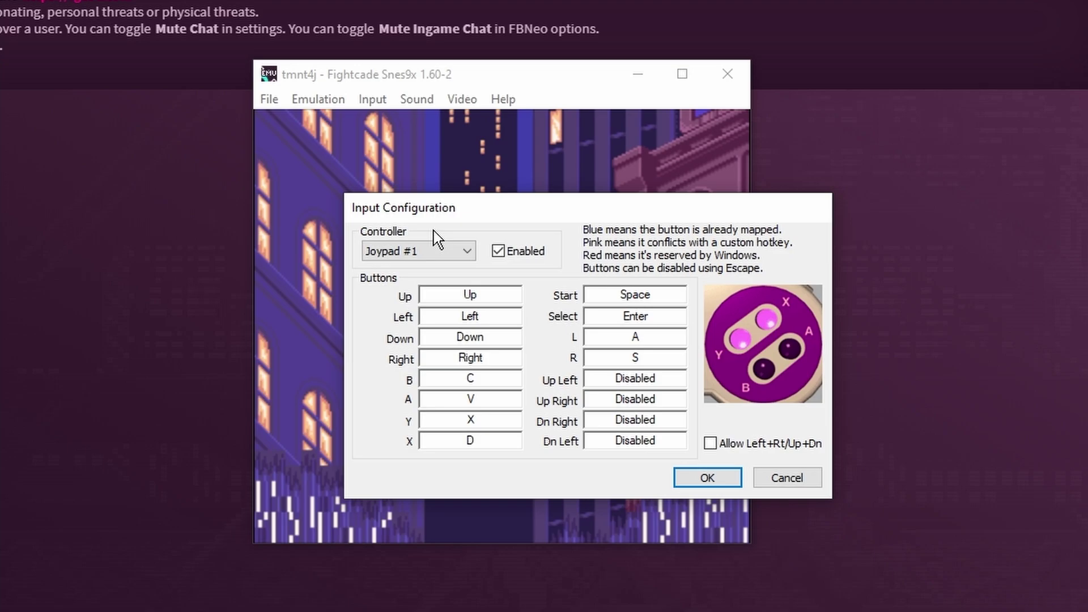
pyautogui.click(700, 478)
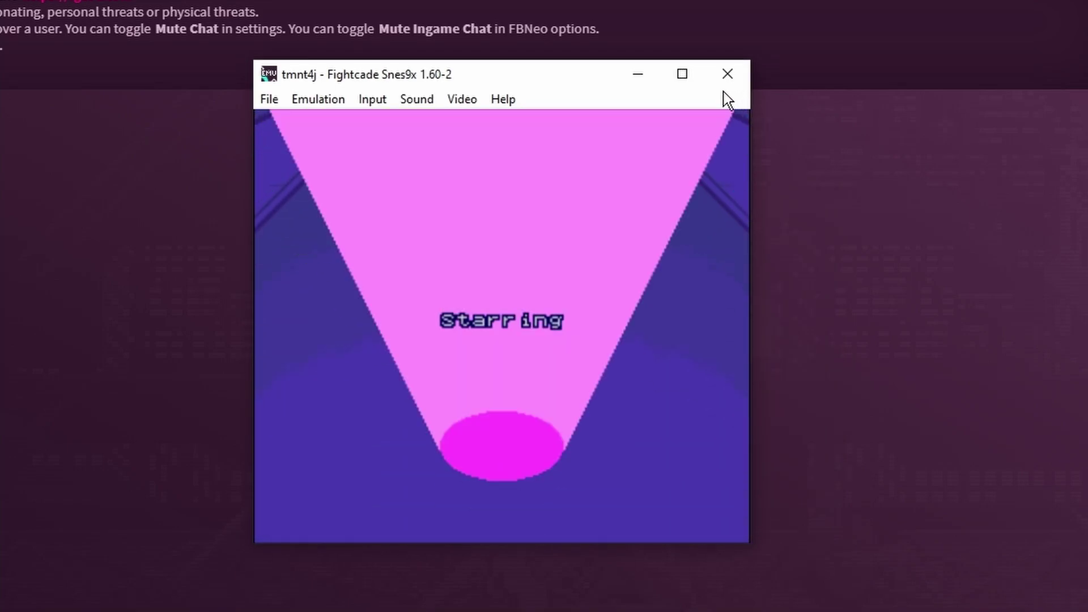
pyautogui.click(729, 70)
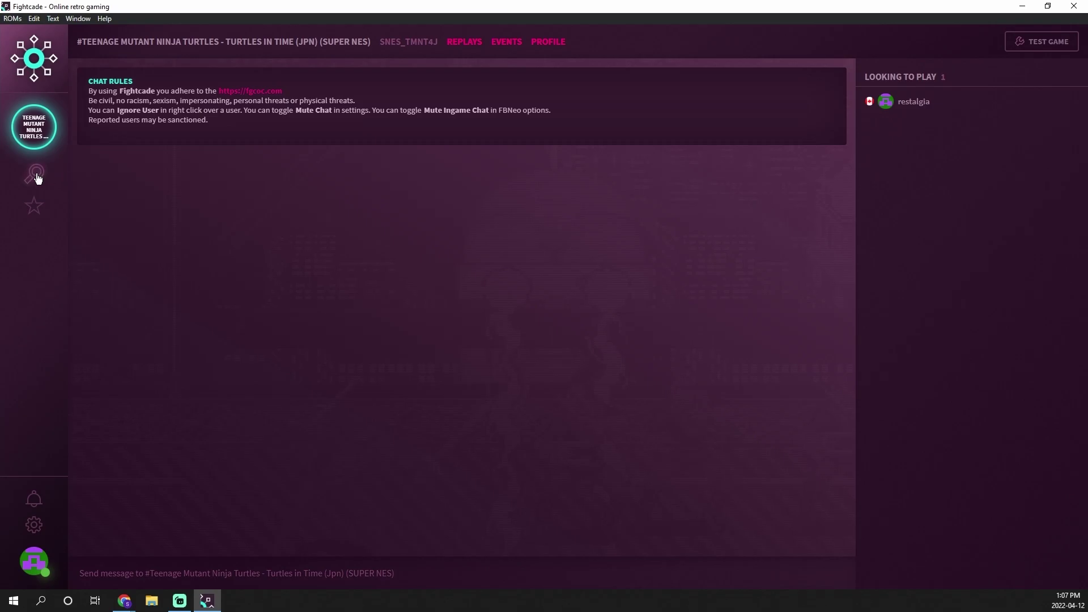
pyautogui.click(37, 179)
# - Join the X-Men vs Street Fighter (961004 Euro) channel from the All Games list and leave it again
pyautogui.moveTo(896, 435)
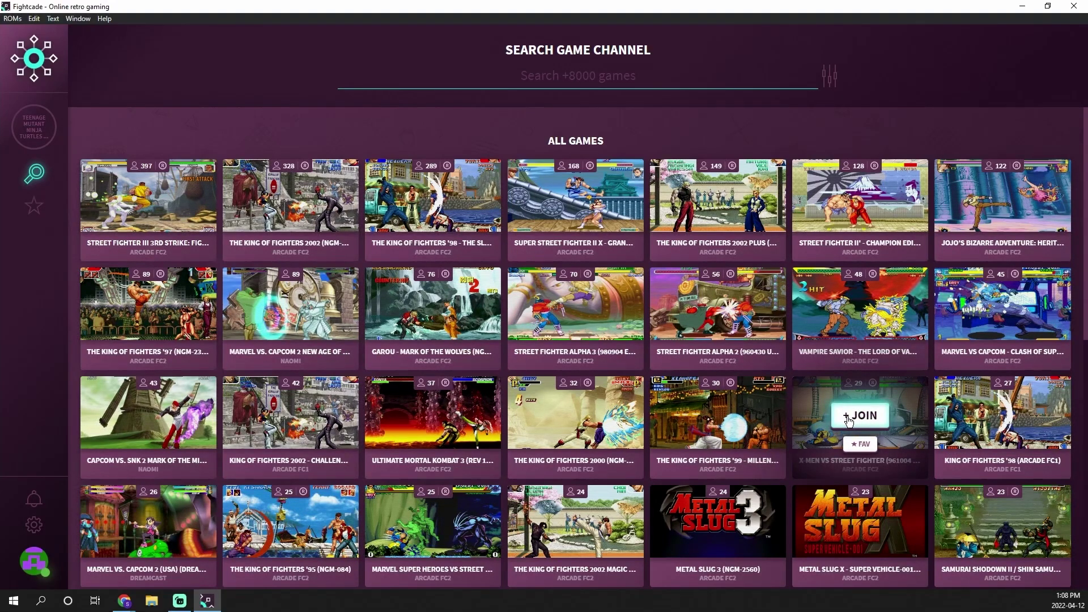
pyautogui.click(848, 420)
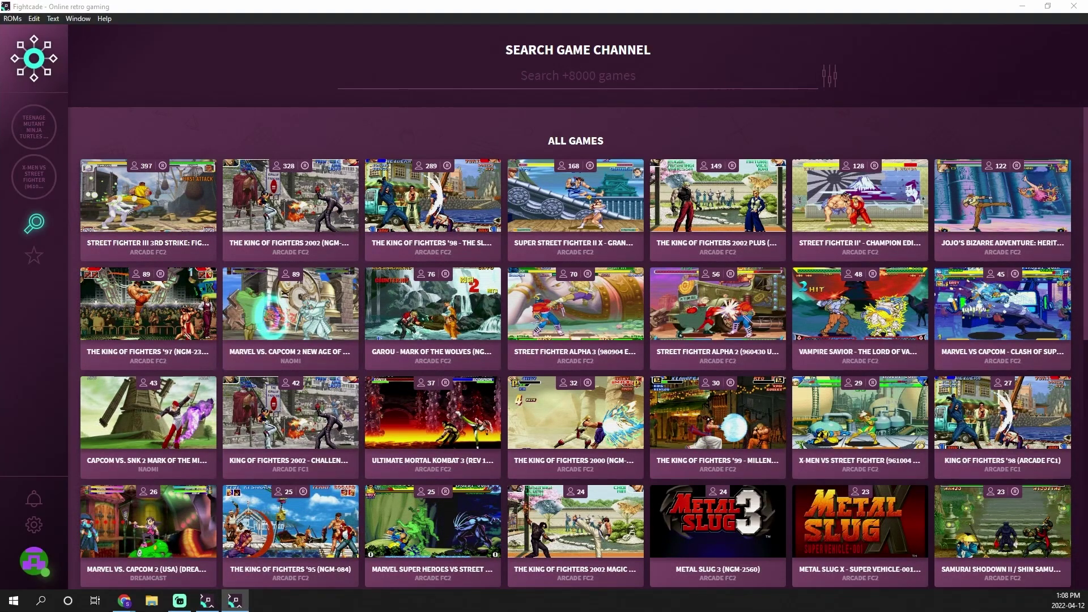
pyautogui.moveTo(833, 122); pyautogui.dragTo(592, 158)
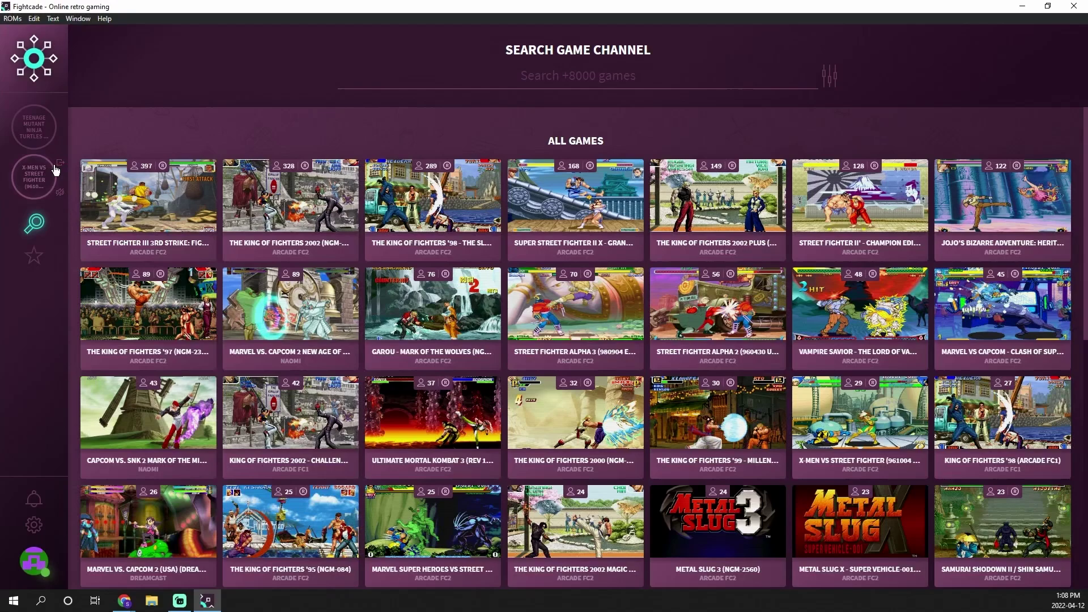
pyautogui.click(62, 165)
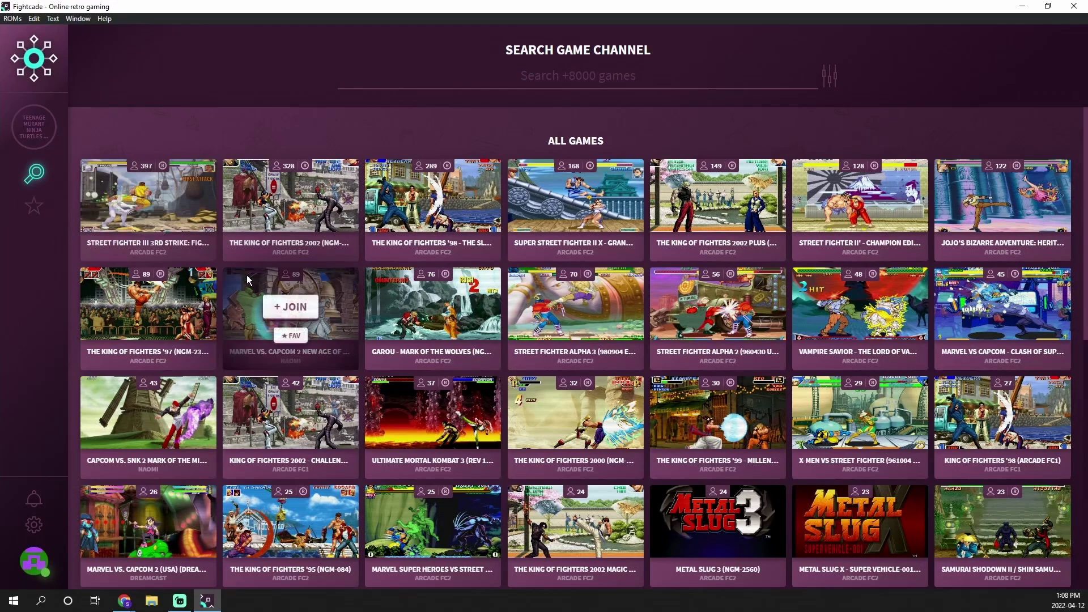
# - Join the X-Men vs Street Fighter (961004 Euro) channel, open it, and look through its player list
pyautogui.moveTo(878, 437)
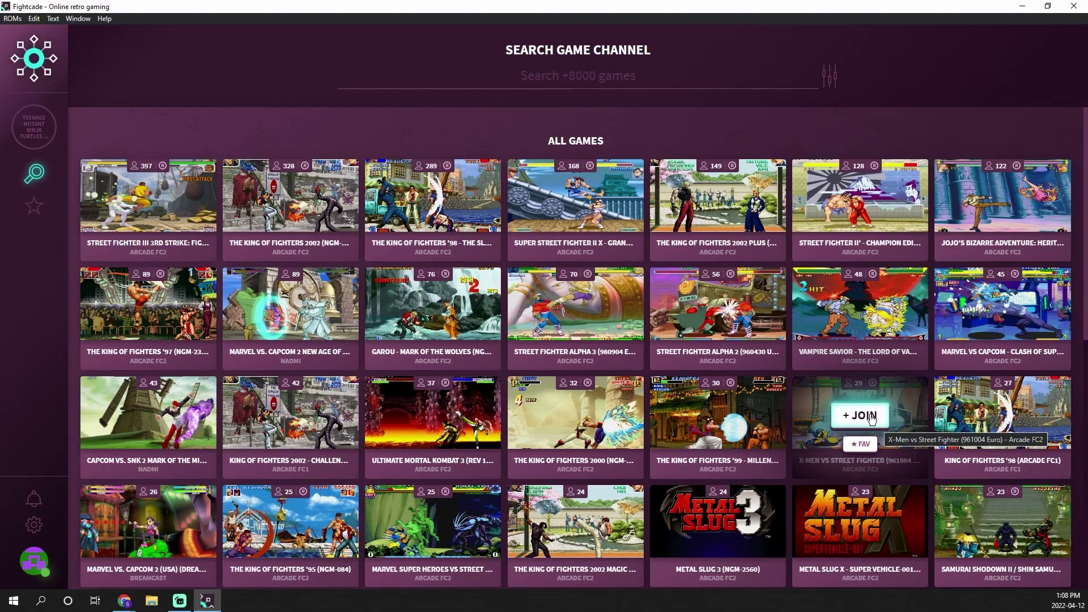
pyautogui.click(871, 417)
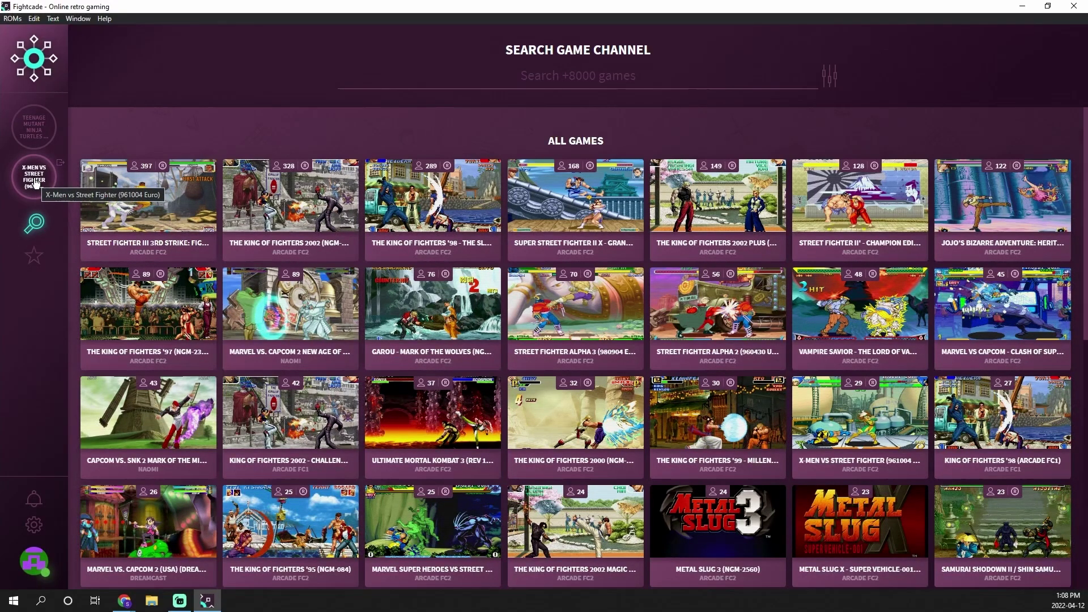
pyautogui.click(36, 183)
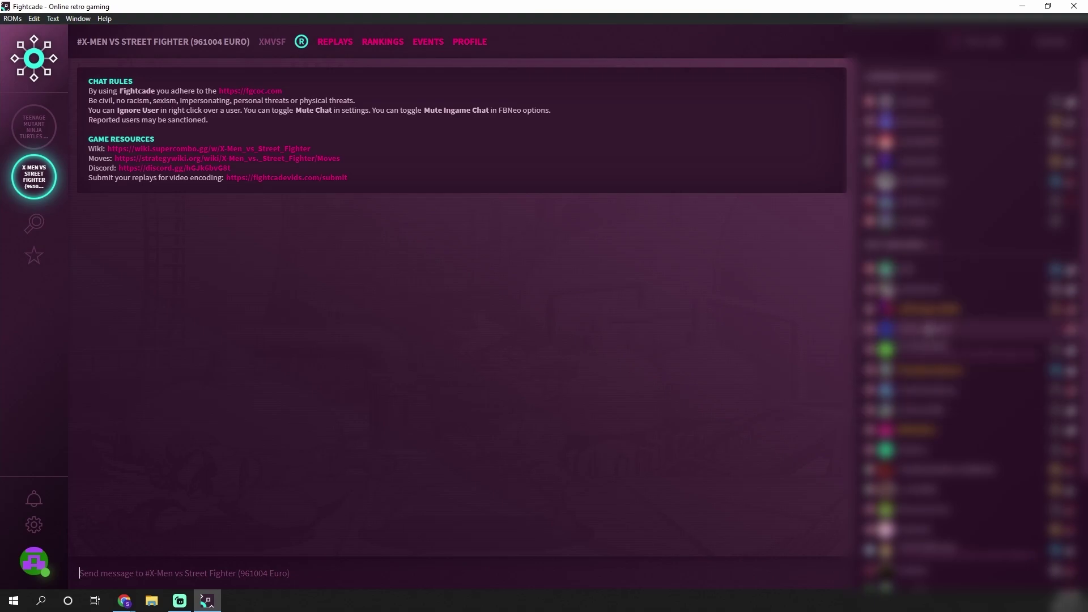
pyautogui.scroll(-3, 926, 334)
pyautogui.scroll(3, 927, 334)
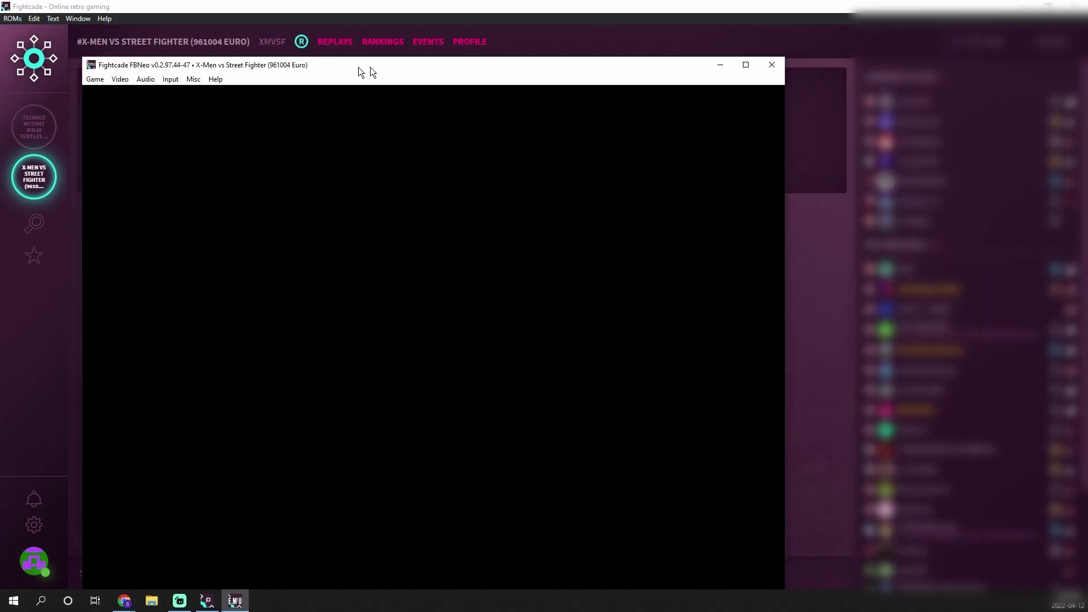
# - Reposition the X-Men vs Street Fighter emulator window and open its game input mapping
pyautogui.moveTo(358, 66); pyautogui.dragTo(471, 22)
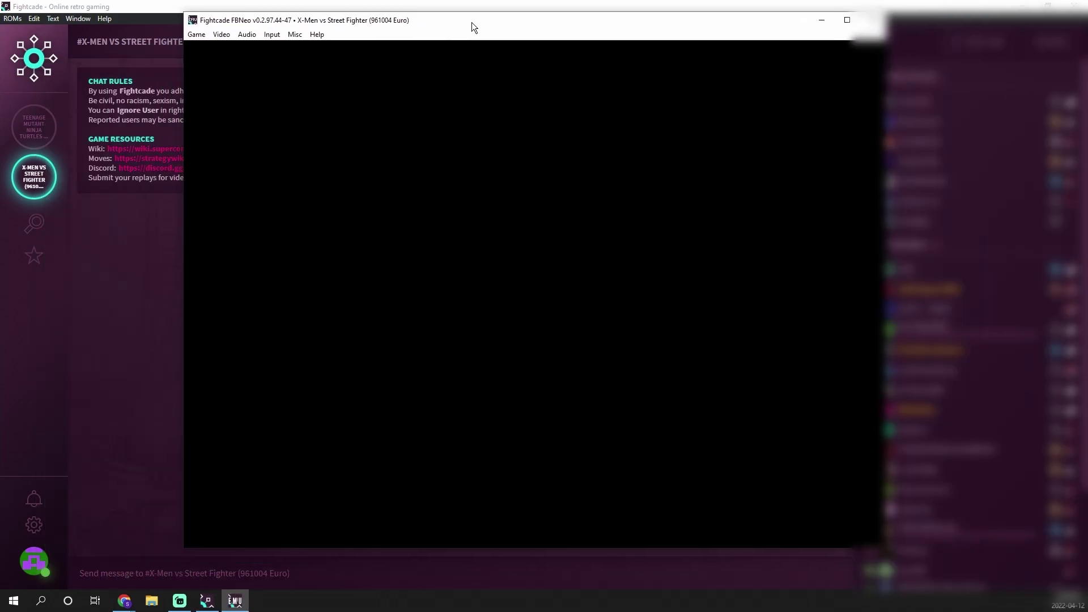
pyautogui.click(273, 36)
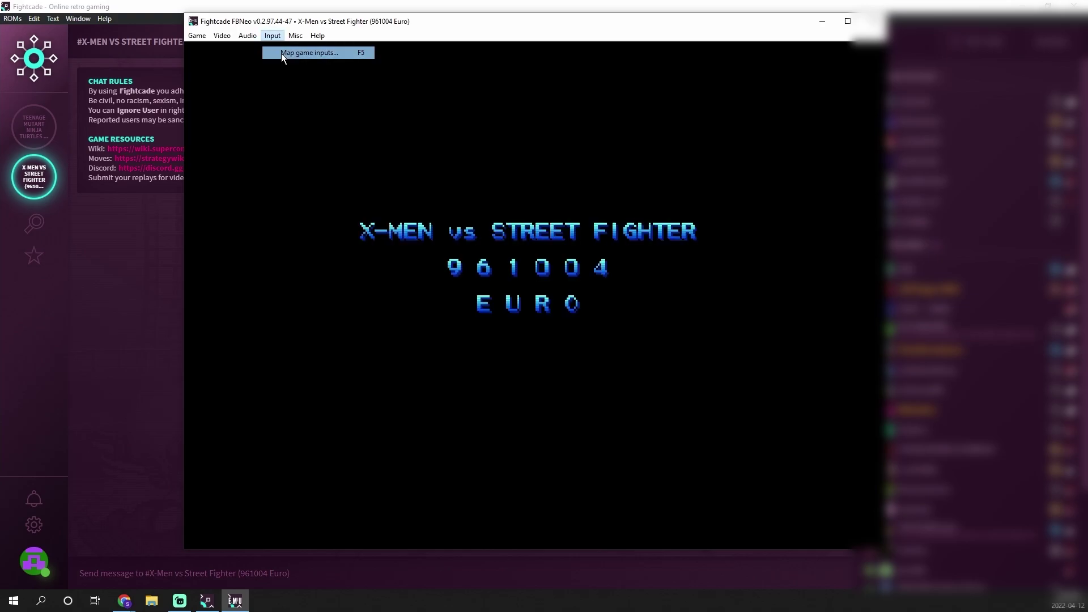
pyautogui.click(281, 53)
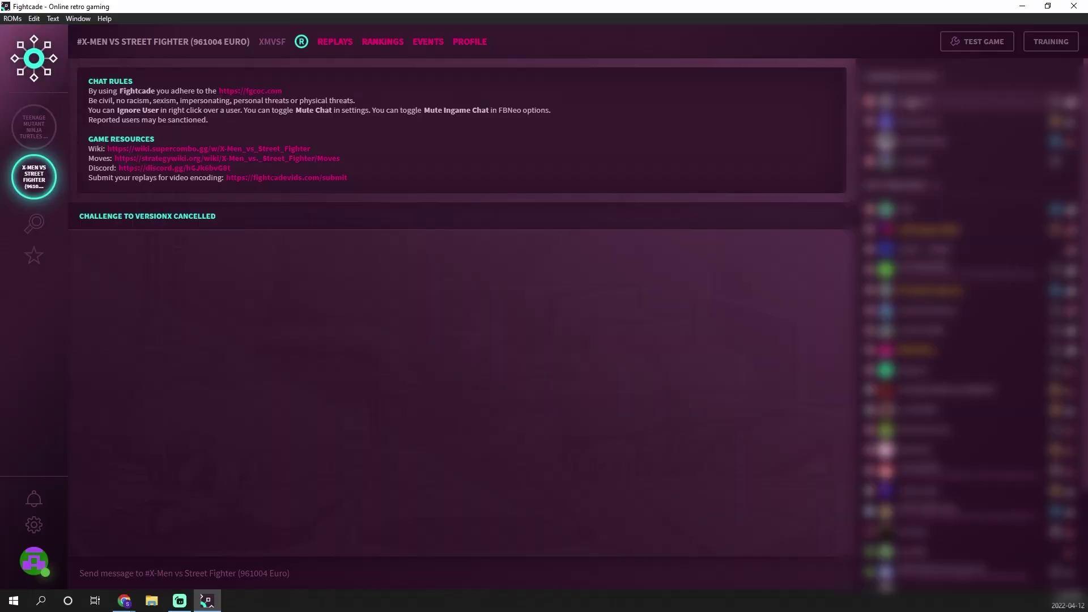
# - Send unranked challenges to two different players in the X-Men vs Street Fighter channel, cancelling each one
pyautogui.click(1069, 102)
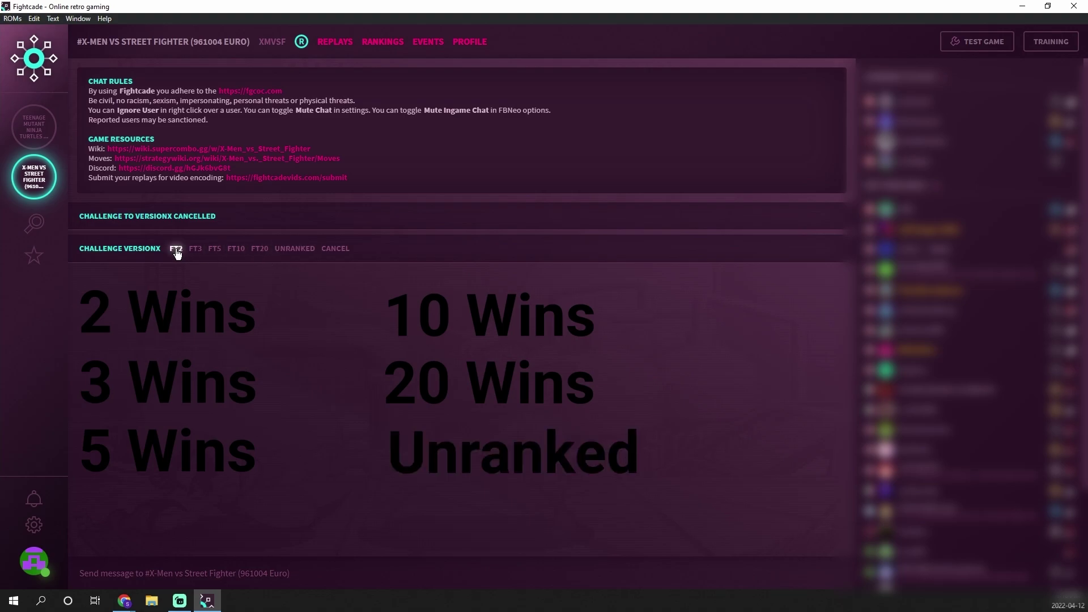
pyautogui.click(283, 251)
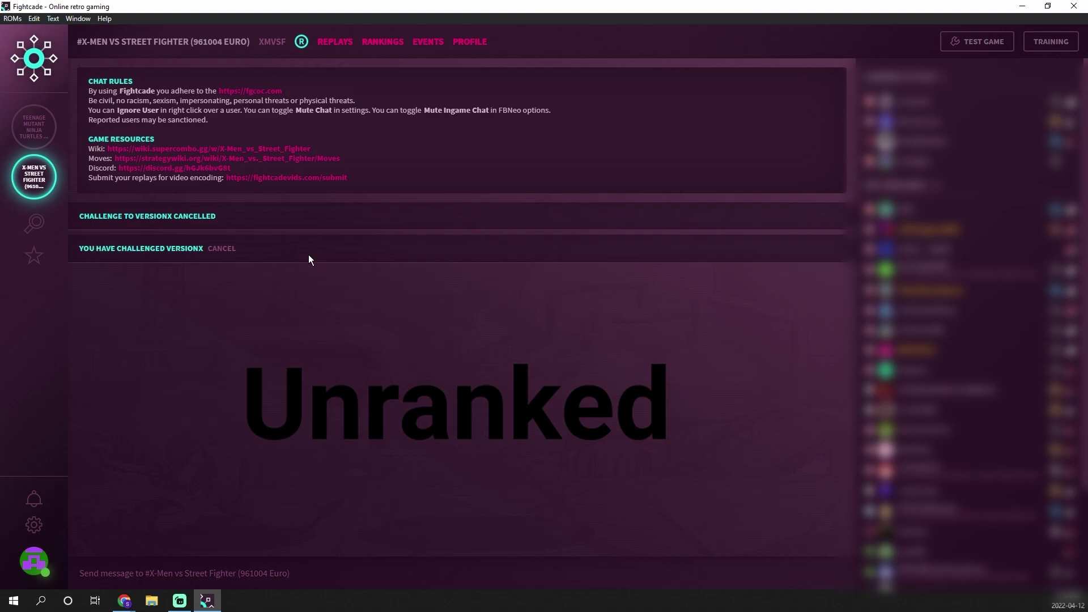
pyautogui.click(223, 249)
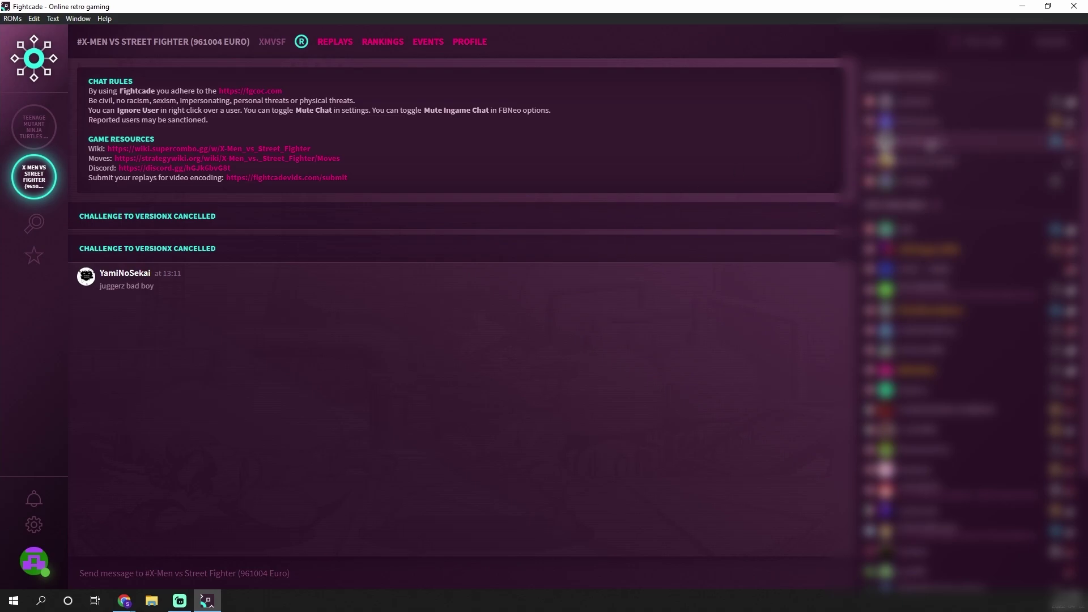
pyautogui.click(925, 142)
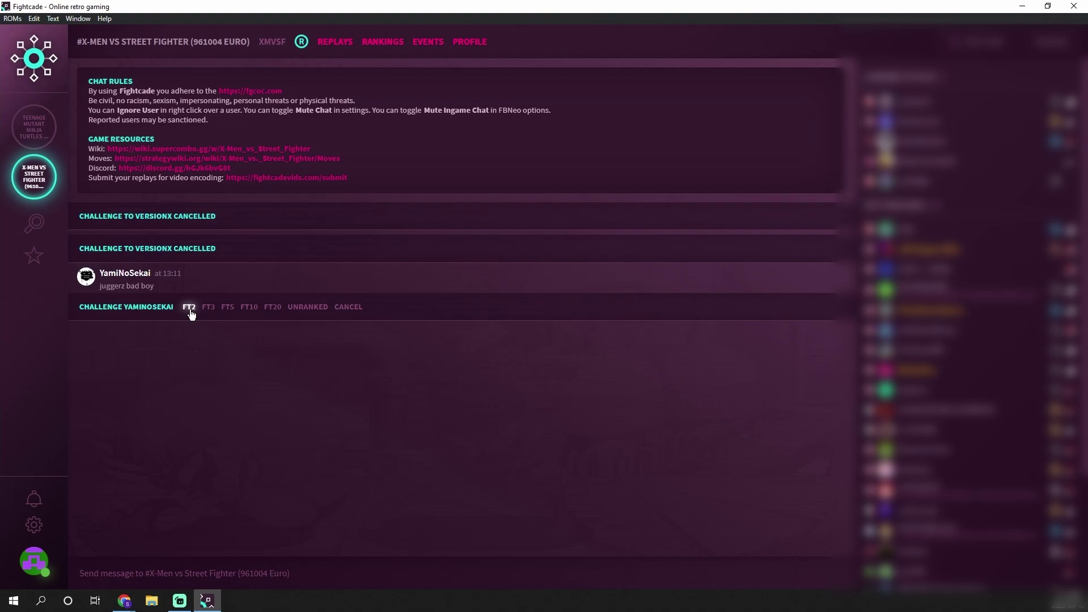
pyautogui.click(309, 306)
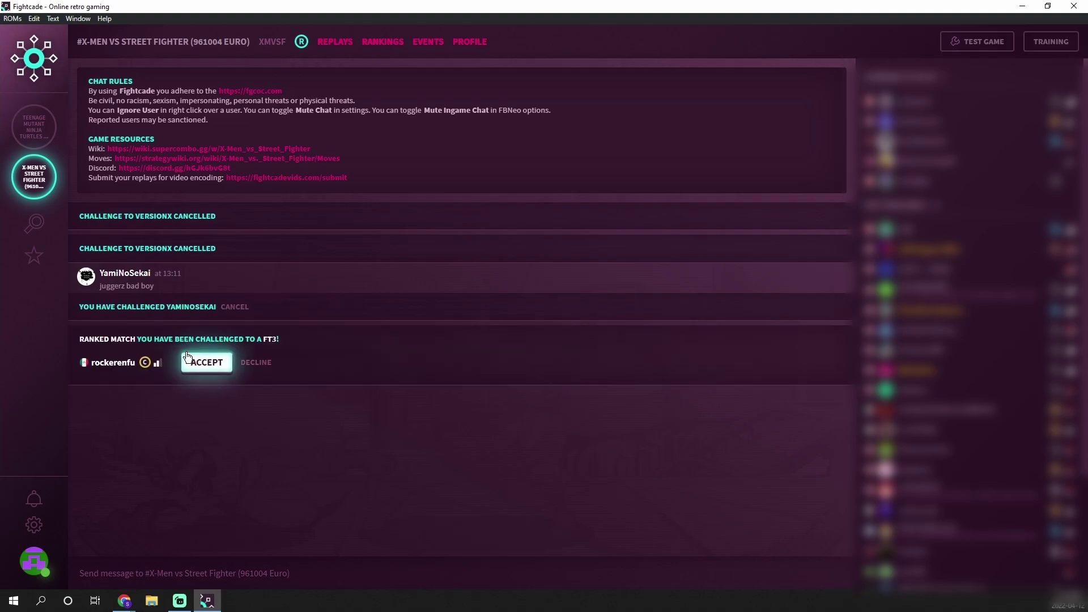
pyautogui.click(235, 309)
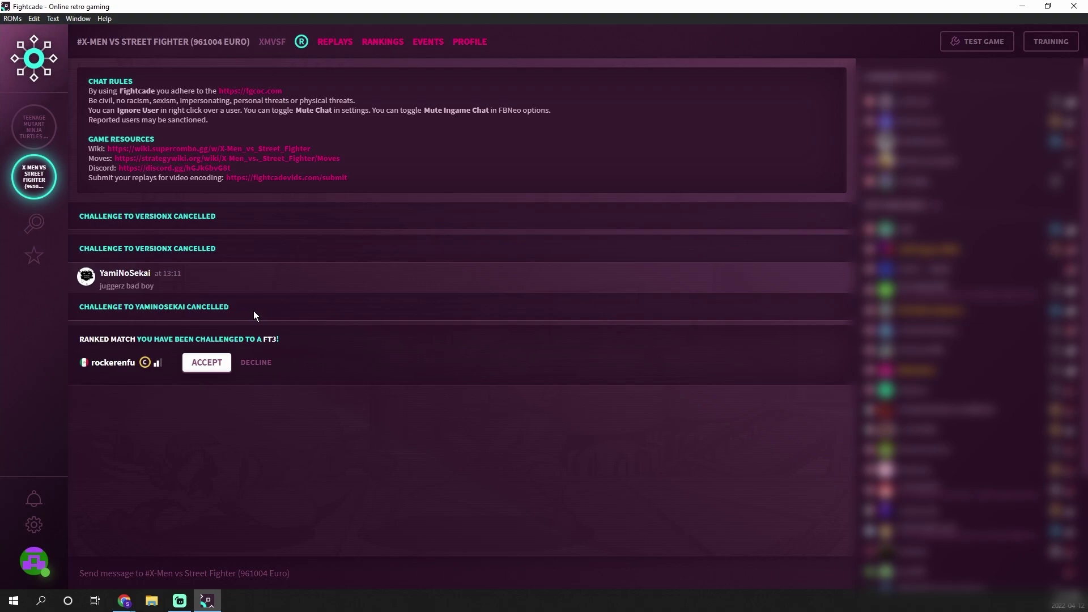
# - Accept the incoming ranked FT3 challenge, and leave the joined game channels when the match is over
pyautogui.click(206, 363)
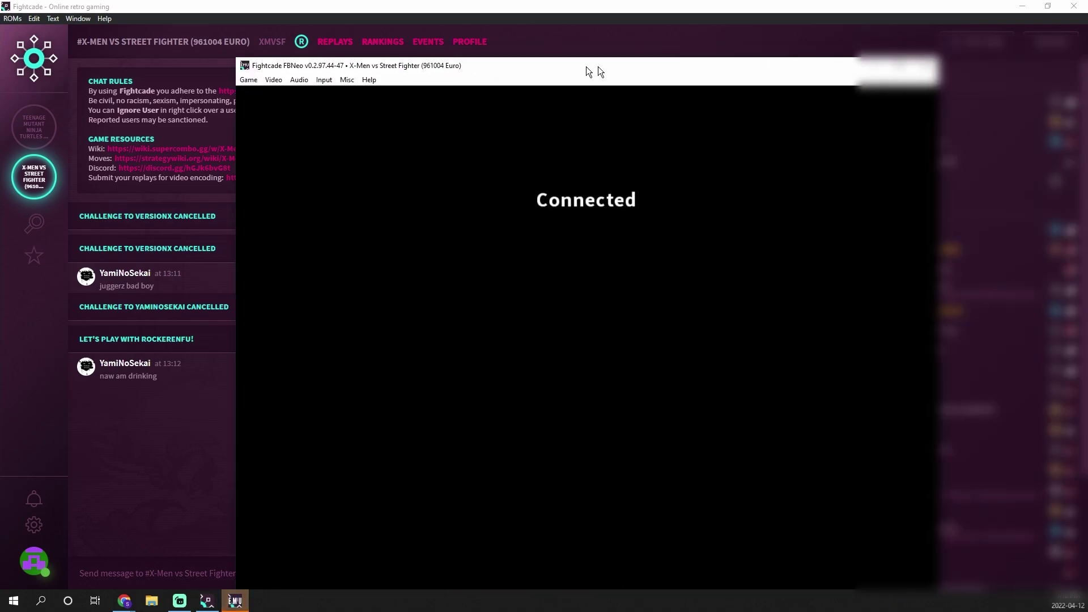
pyautogui.moveTo(590, 70); pyautogui.dragTo(560, 44)
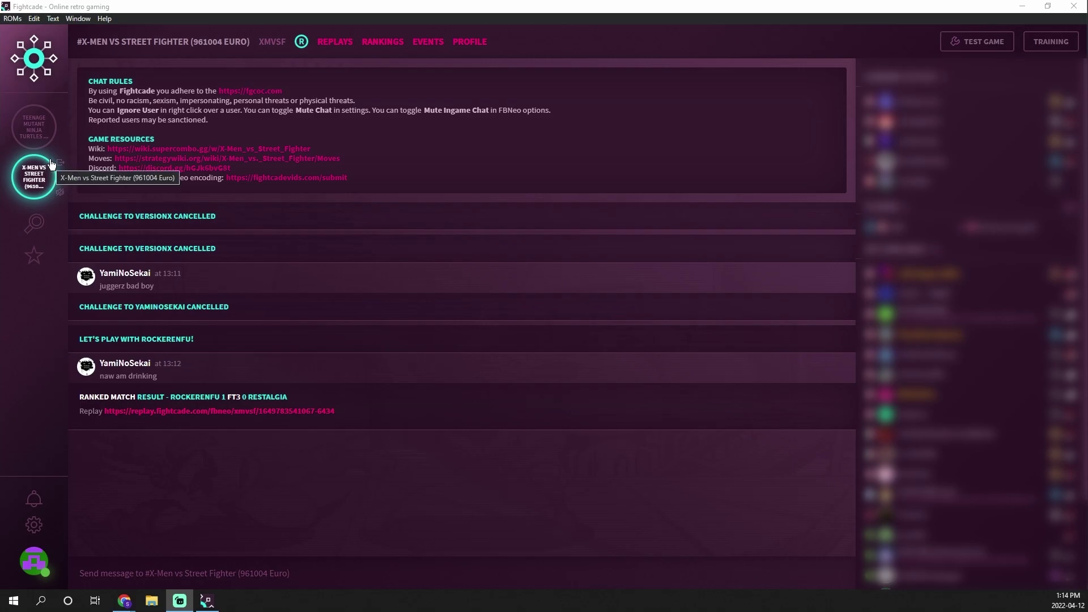
pyautogui.click(60, 162)
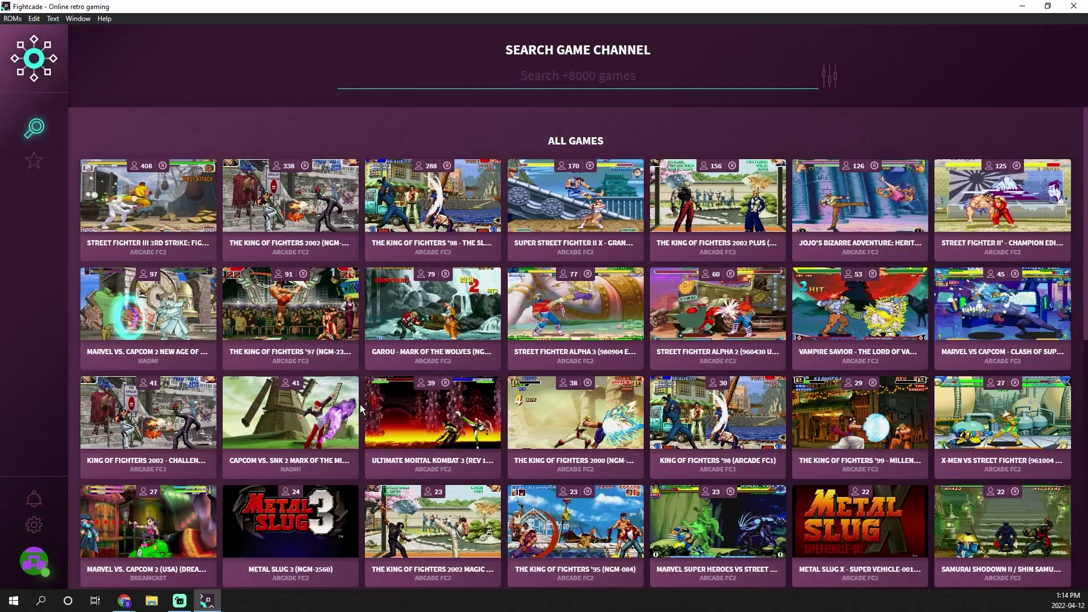